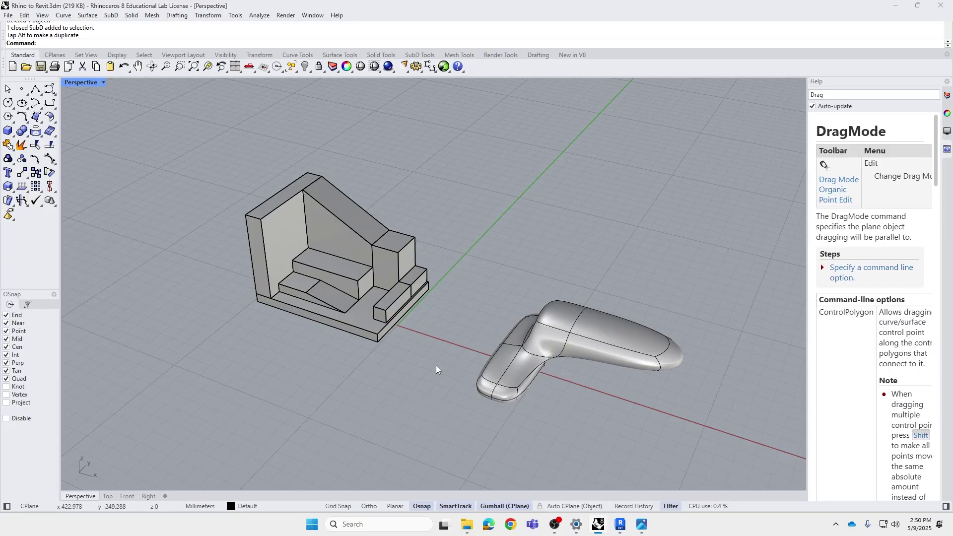
Step: Window-select all parts of the block model in the viewport
{"action": "right_click_drag", "start_coordinate": [442, 353], "coordinate": [588, 352]}
{"action": "right_click_drag", "start_coordinate": [551, 261], "coordinate": [552, 316], "text": "shift"}
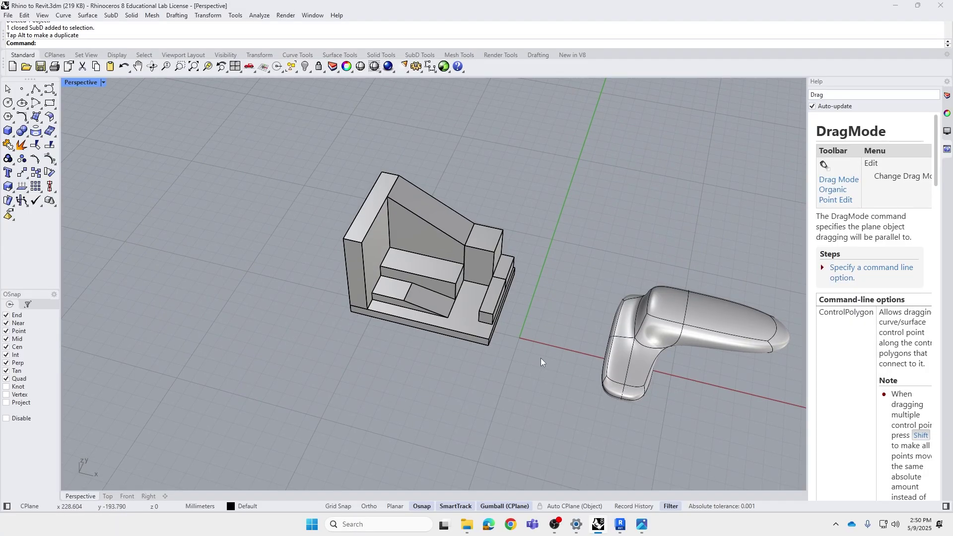
{"action": "left_click_drag", "start_coordinate": [548, 369], "coordinate": [263, 156]}
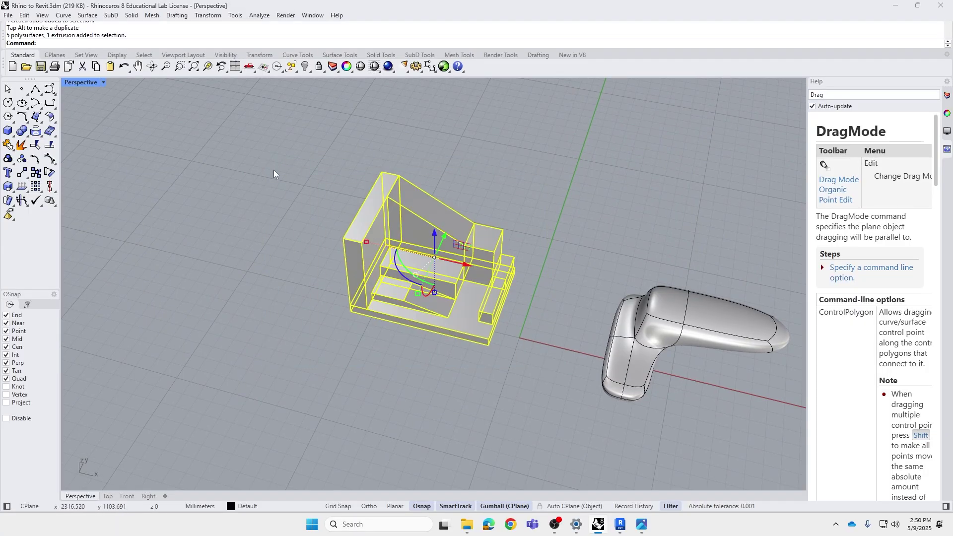
Step: Export the selected block model as ACIS file Try 01.sat with default SAT options
{"action": "left_click", "coordinate": [9, 16]}
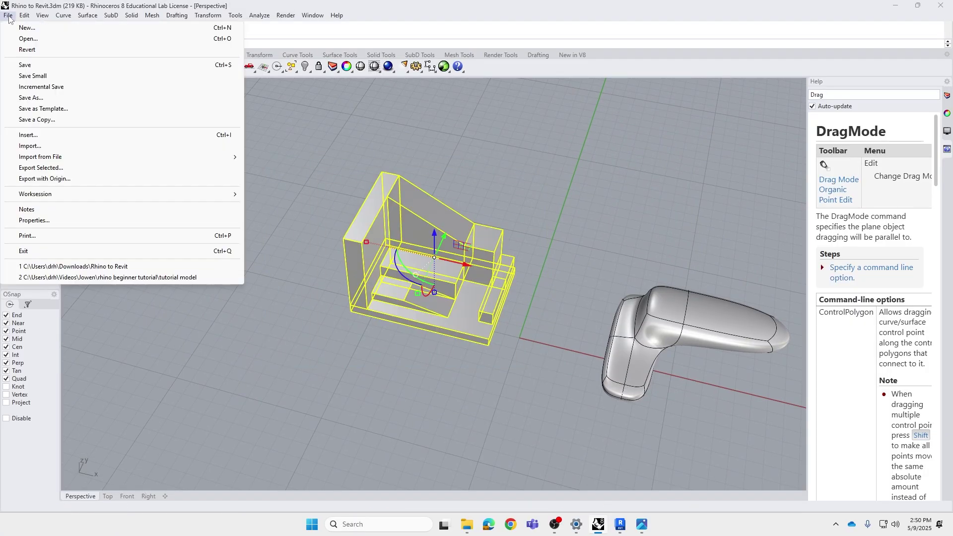
{"action": "left_click", "coordinate": [41, 168]}
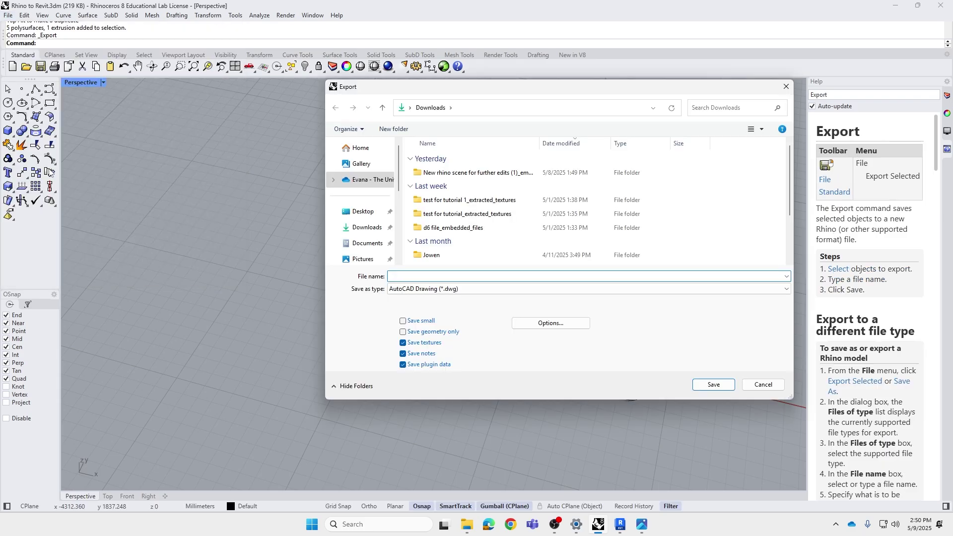
{"action": "left_click", "coordinate": [435, 290]}
{"action": "scroll", "coordinate": [432, 361], "scroll_direction": "up", "scroll_amount": 3}
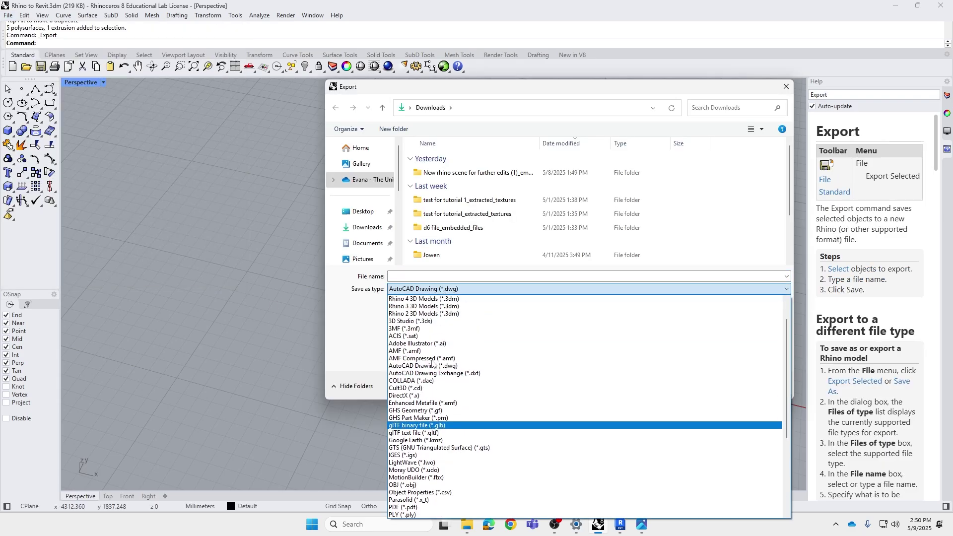
{"action": "left_click", "coordinate": [431, 336]}
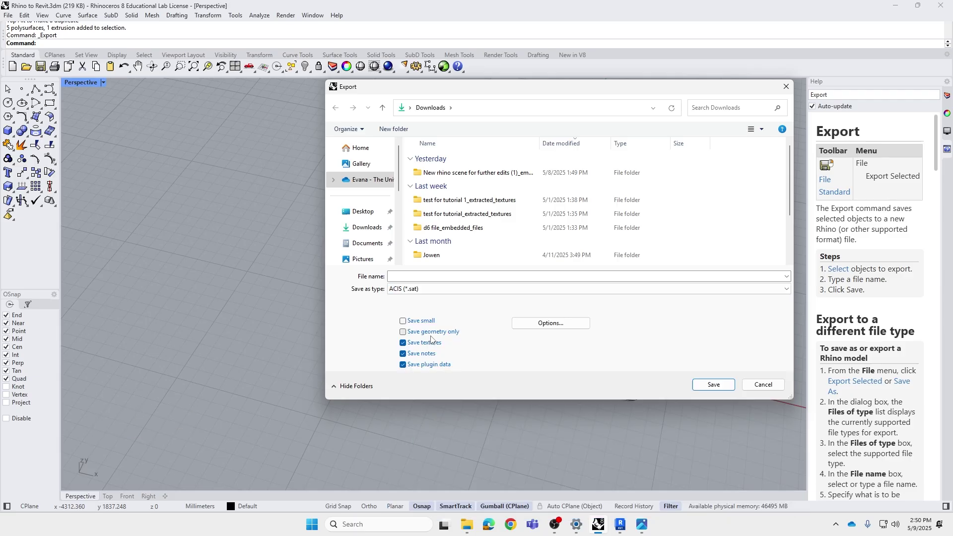
{"action": "left_click", "coordinate": [447, 275]}
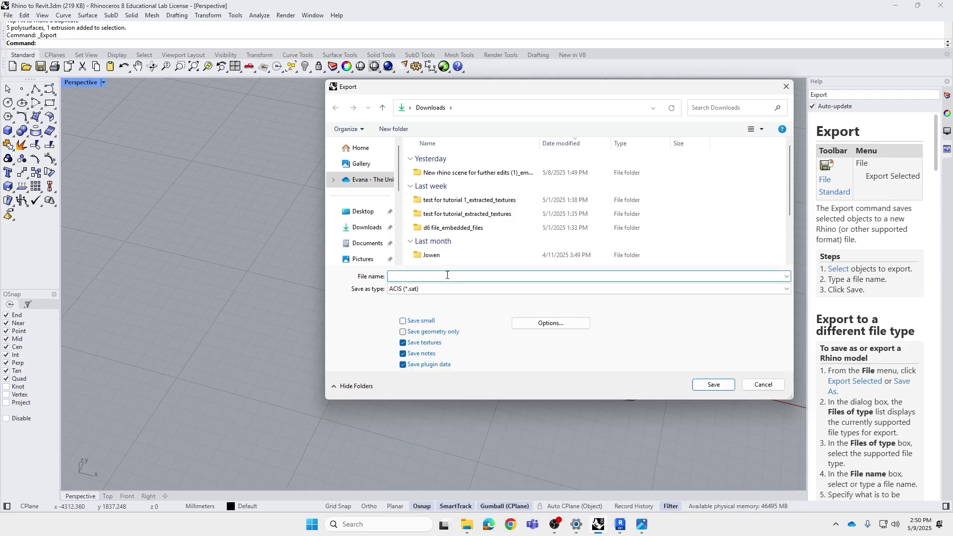
{"action": "type", "text": "Try 01"}
{"action": "left_click", "coordinate": [713, 384]}
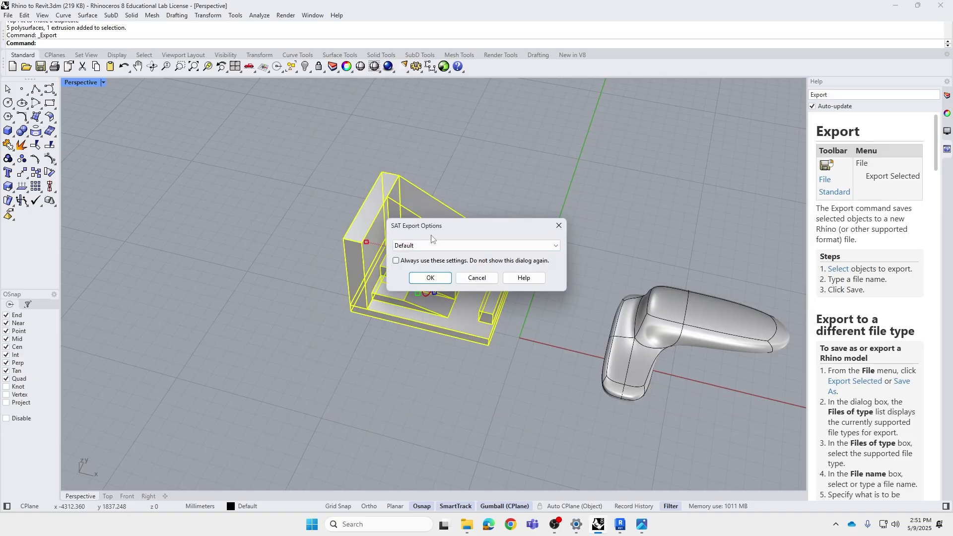
{"action": "left_click", "coordinate": [432, 278]}
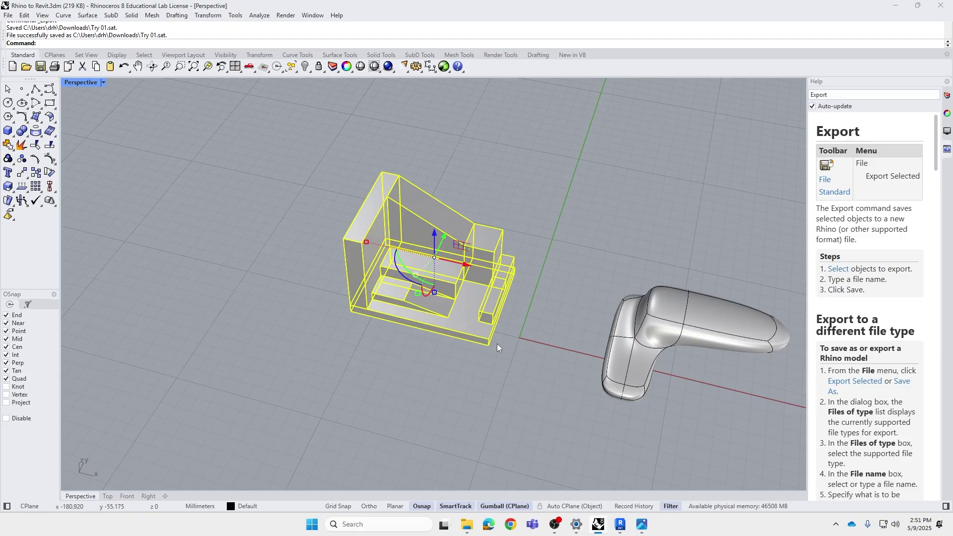
Step: In Revit's empty 3D view, deselect Level 1 and show the Insert tab's import tools
{"action": "left_click", "coordinate": [621, 526]}
{"action": "left_click", "coordinate": [712, 450]}
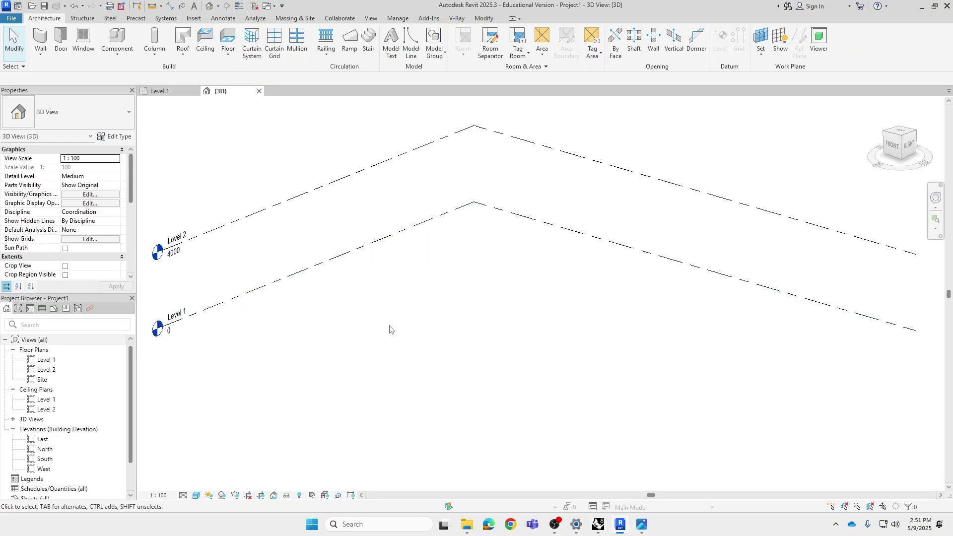
{"action": "scroll", "coordinate": [390, 327], "scroll_direction": "down", "scroll_amount": 1}
{"action": "scroll", "coordinate": [390, 327], "scroll_direction": "up", "scroll_amount": 1}
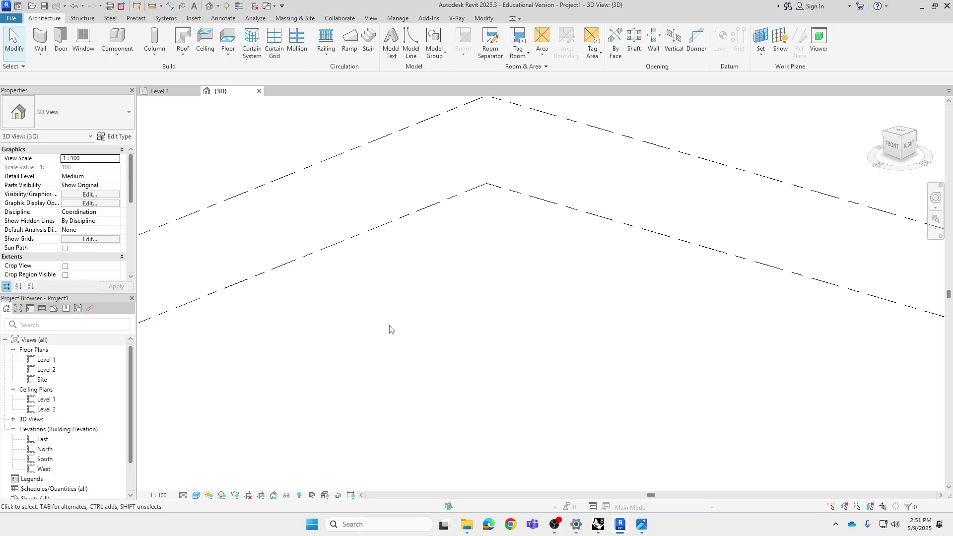
{"action": "left_click", "coordinate": [193, 19]}
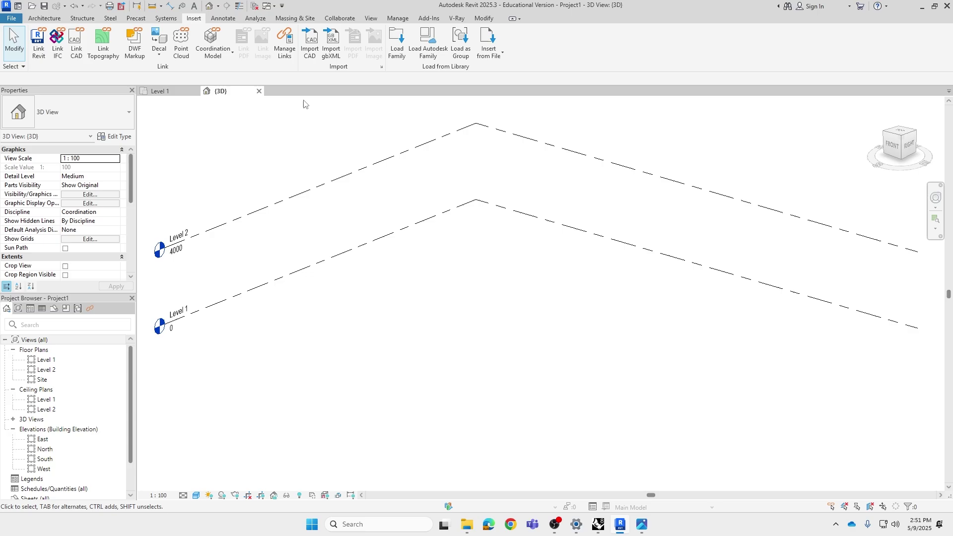
Step: Import Try 01.sat as ACIS SAT, positioned Auto - Center to Center on Level 1
{"action": "left_click", "coordinate": [310, 50]}
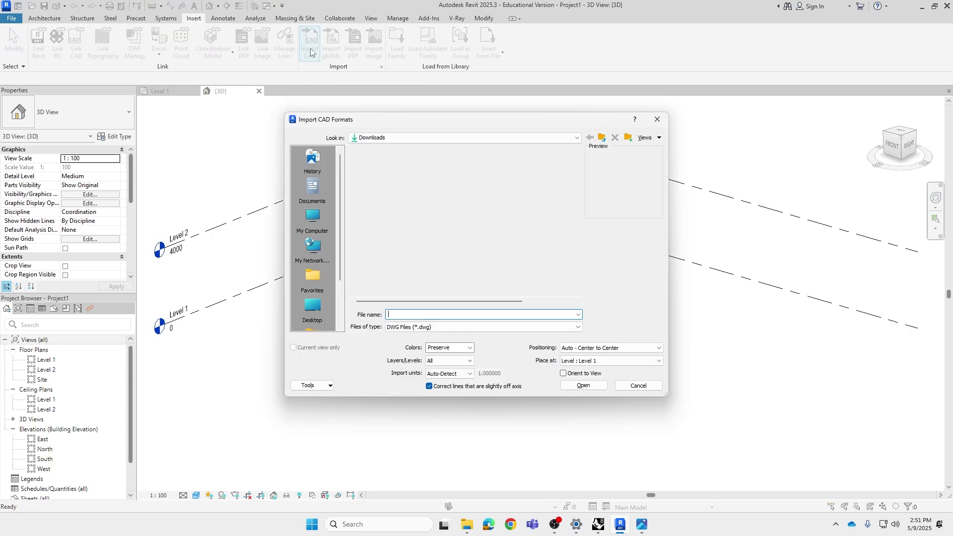
{"action": "left_click_drag", "start_coordinate": [442, 128], "coordinate": [511, 101]}
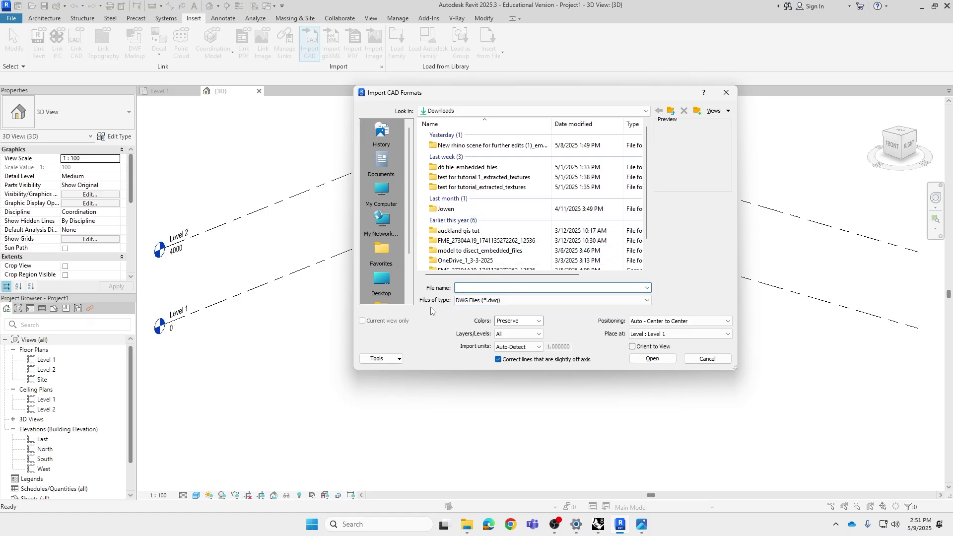
{"action": "left_click", "coordinate": [491, 302]}
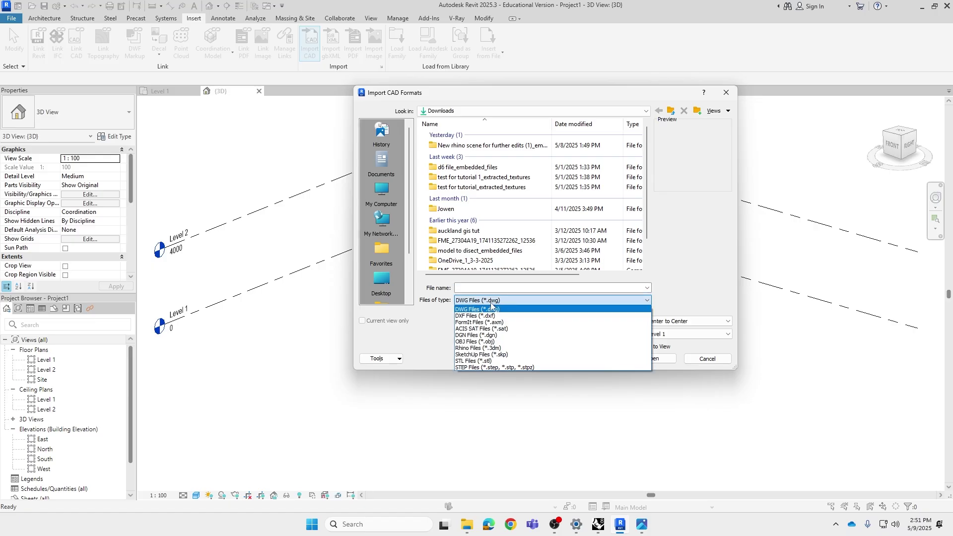
{"action": "left_click", "coordinate": [489, 329]}
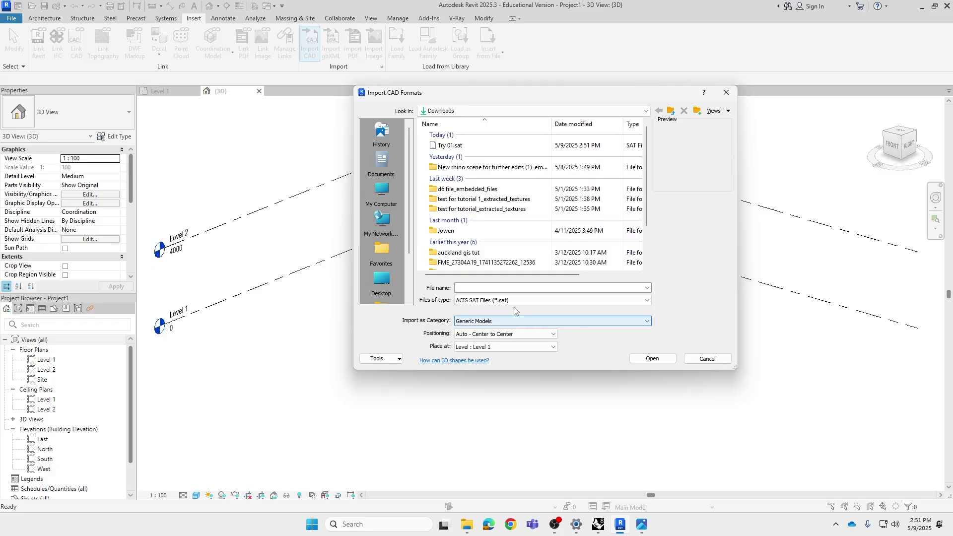
{"action": "left_click", "coordinate": [498, 145]}
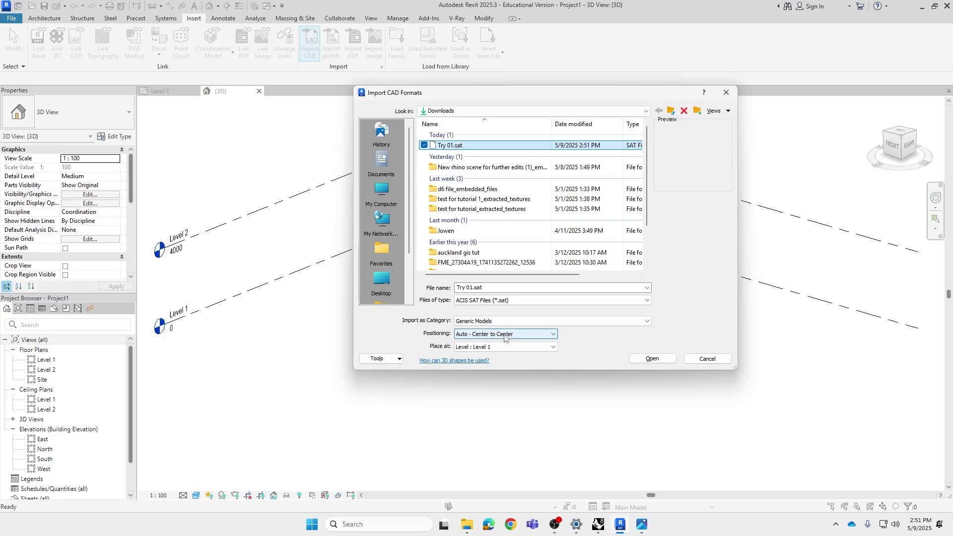
{"action": "left_click", "coordinate": [556, 338]}
{"action": "left_click", "coordinate": [557, 337]}
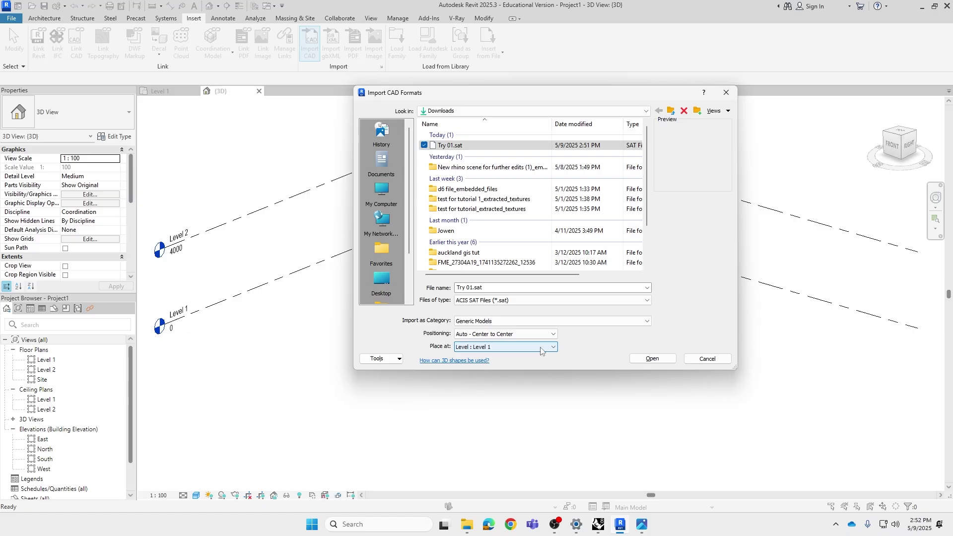
{"action": "left_click", "coordinate": [541, 351]}
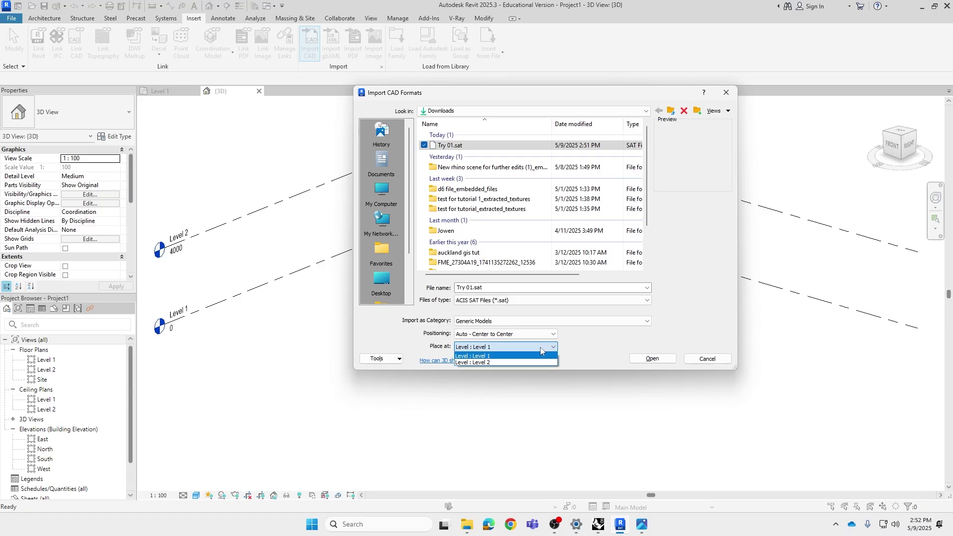
{"action": "left_click", "coordinate": [541, 350]}
{"action": "left_click", "coordinate": [652, 359]}
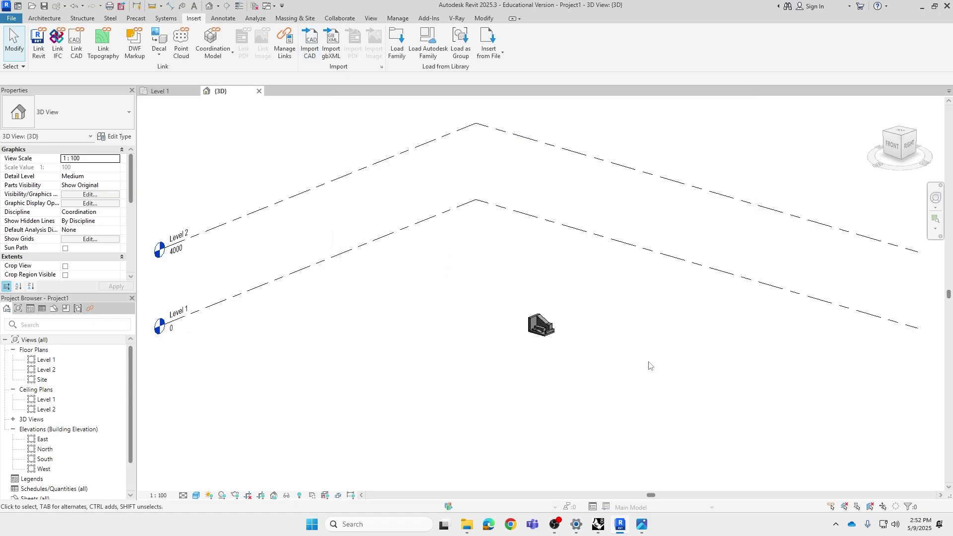
{"action": "scroll", "coordinate": [575, 347], "scroll_direction": "up", "scroll_amount": 5}
{"action": "left_click", "coordinate": [477, 299]}
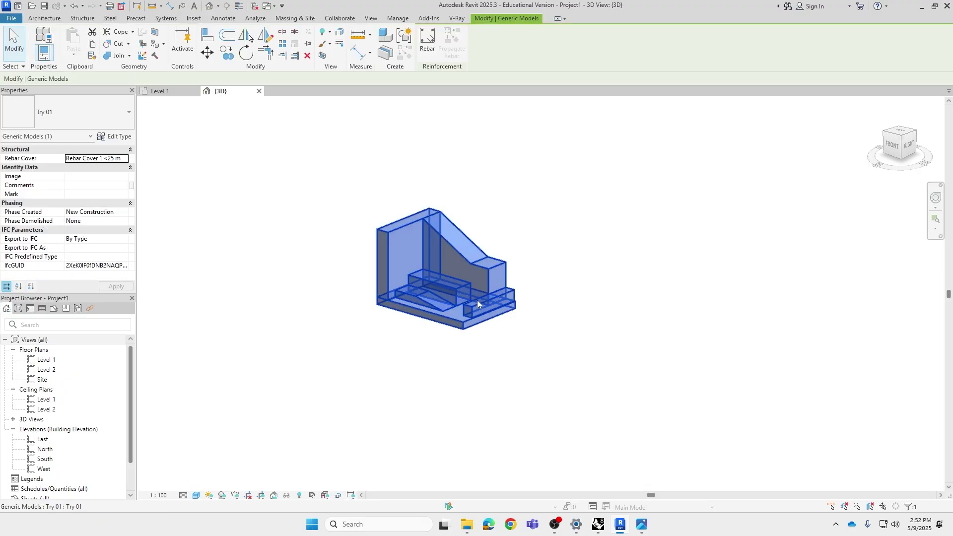
{"action": "middle_click_drag", "start_coordinate": [485, 376], "coordinate": [472, 362], "text": "shift"}
{"action": "left_click", "coordinate": [494, 370]}
{"action": "middle_click_drag", "start_coordinate": [542, 258], "coordinate": [468, 281], "text": "shift"}
{"action": "left_click", "coordinate": [476, 271]}
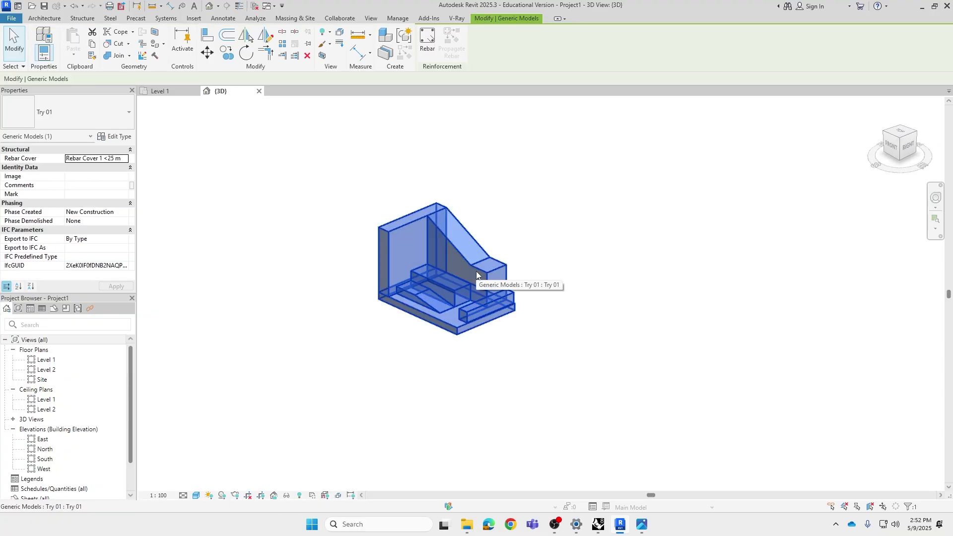
{"action": "scroll", "coordinate": [475, 271], "scroll_direction": "up", "scroll_amount": 3}
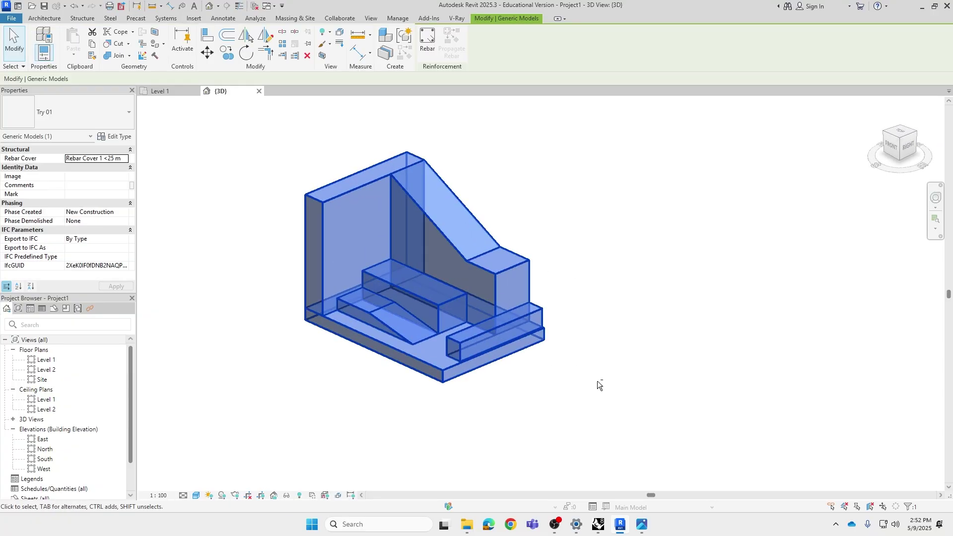
{"action": "mouse_move", "coordinate": [597, 380]}
{"action": "middle_mouse_down", "text": "shift"}
{"action": "mouse_move", "coordinate": [589, 338]}
{"action": "mouse_move", "coordinate": [546, 270]}
{"action": "mouse_move", "coordinate": [527, 369]}
{"action": "mouse_move", "coordinate": [621, 396]}
{"action": "mouse_move", "coordinate": [601, 364]}
{"action": "middle_mouse_up", "text": "shift"}
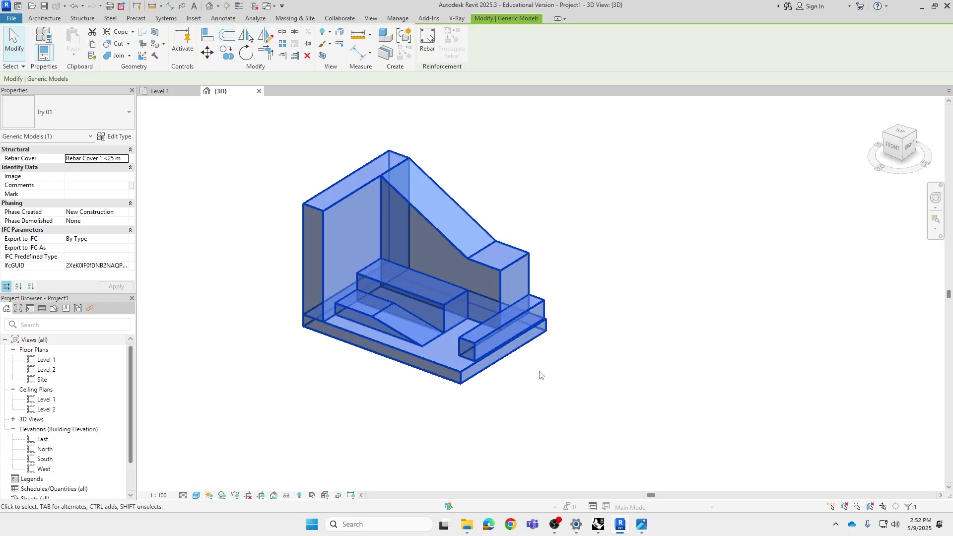
{"action": "scroll", "coordinate": [561, 376], "scroll_direction": "down", "scroll_amount": 2}
{"action": "left_click", "coordinate": [570, 377]}
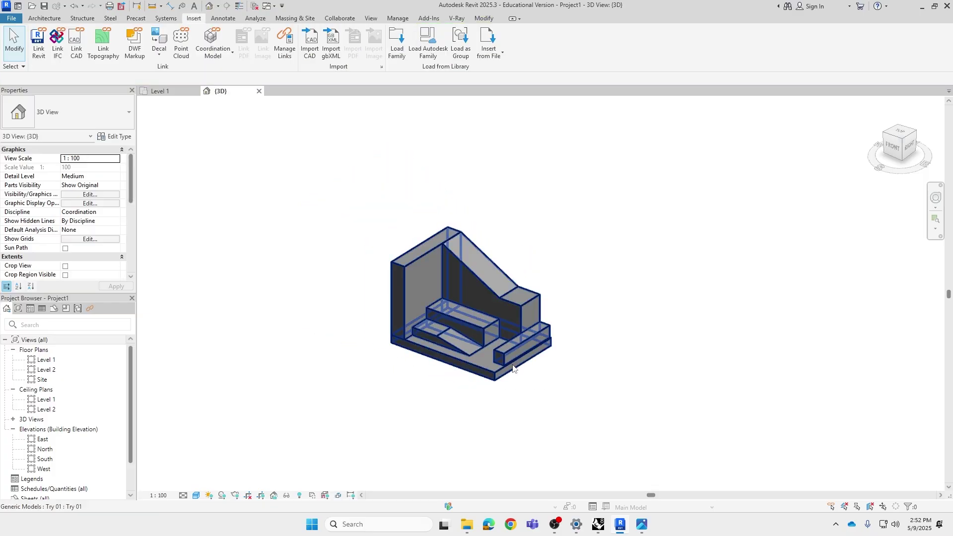
{"action": "scroll", "coordinate": [482, 375], "scroll_direction": "up", "scroll_amount": 2}
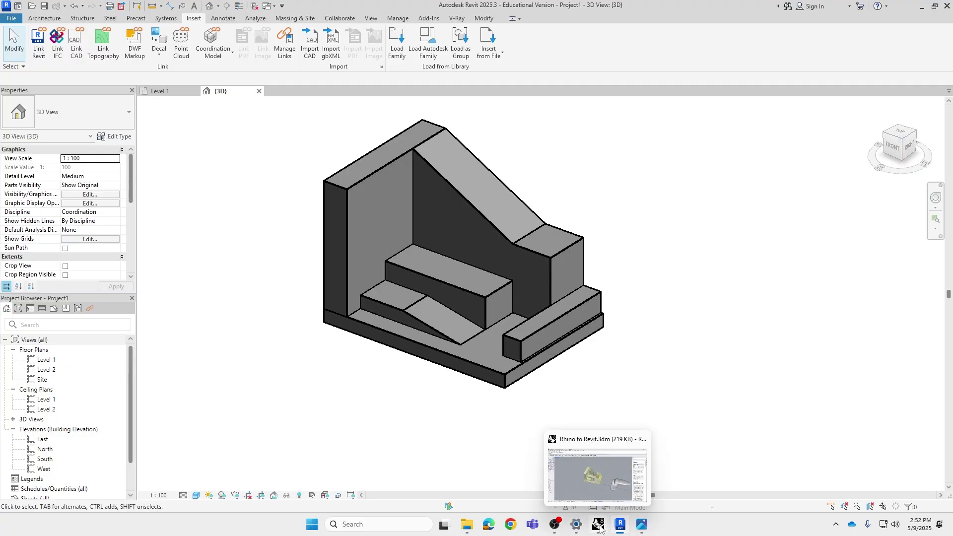
Step: Back in Rhino, convert the SubD boomerang shape to NURBS with ToNURBS
{"action": "left_click", "coordinate": [599, 527]}
{"action": "scroll", "coordinate": [546, 377], "scroll_direction": "down", "scroll_amount": 3}
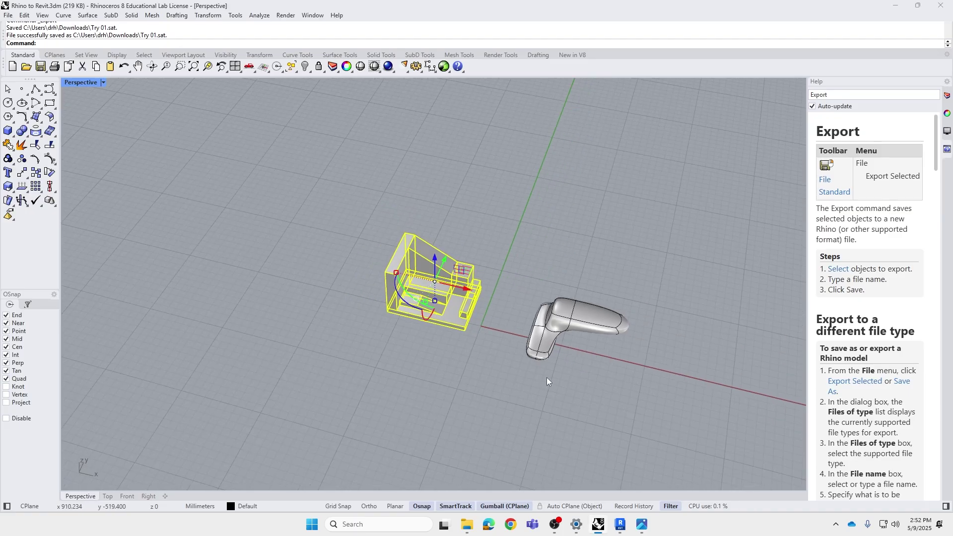
{"action": "right_click_drag", "start_coordinate": [547, 378], "coordinate": [496, 424], "text": "shift"}
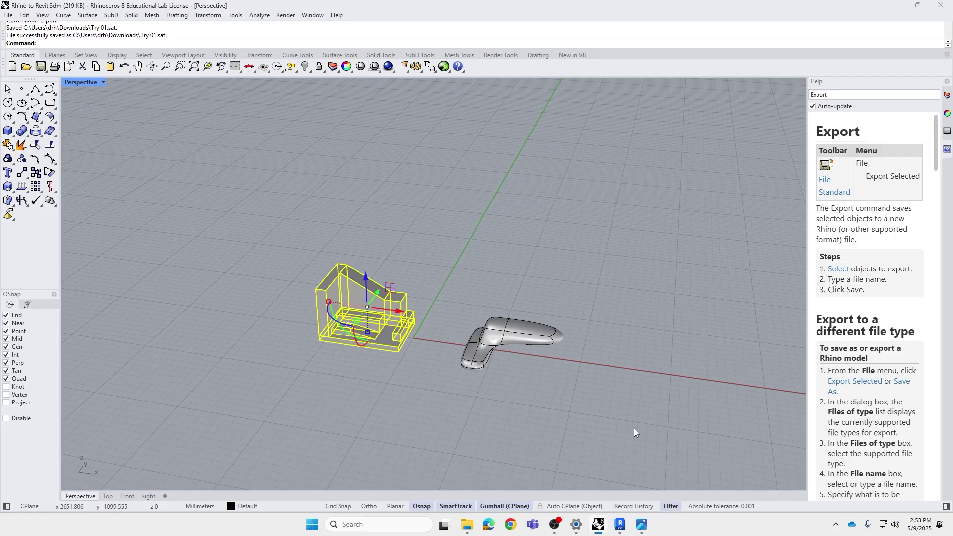
{"action": "left_click_drag", "start_coordinate": [636, 429], "coordinate": [461, 271]}
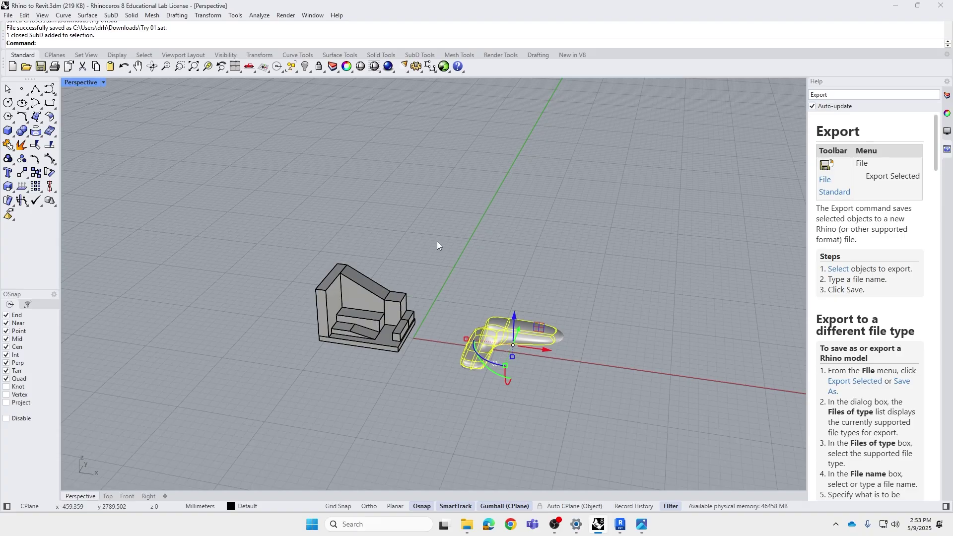
{"action": "type", "text": "ToNURBS"}
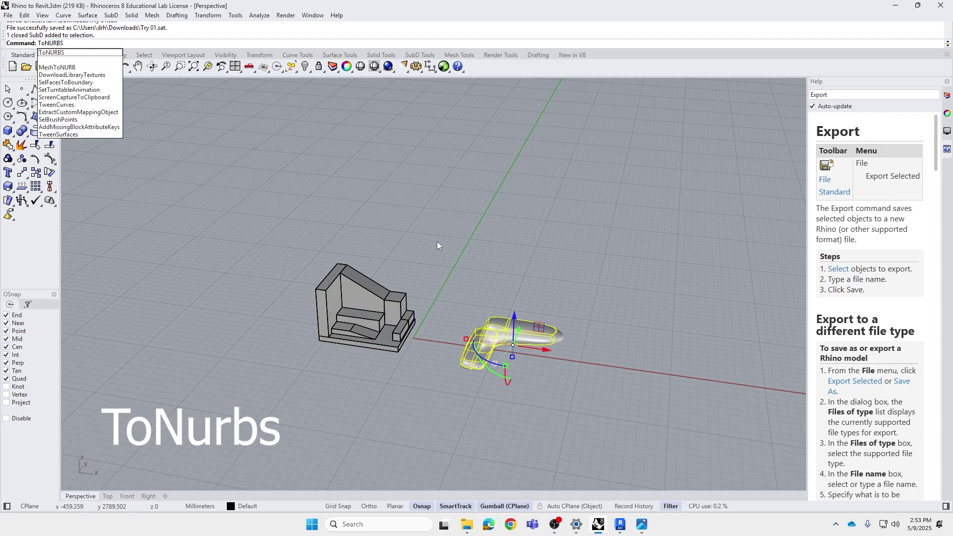
{"action": "key", "text": "Return"}
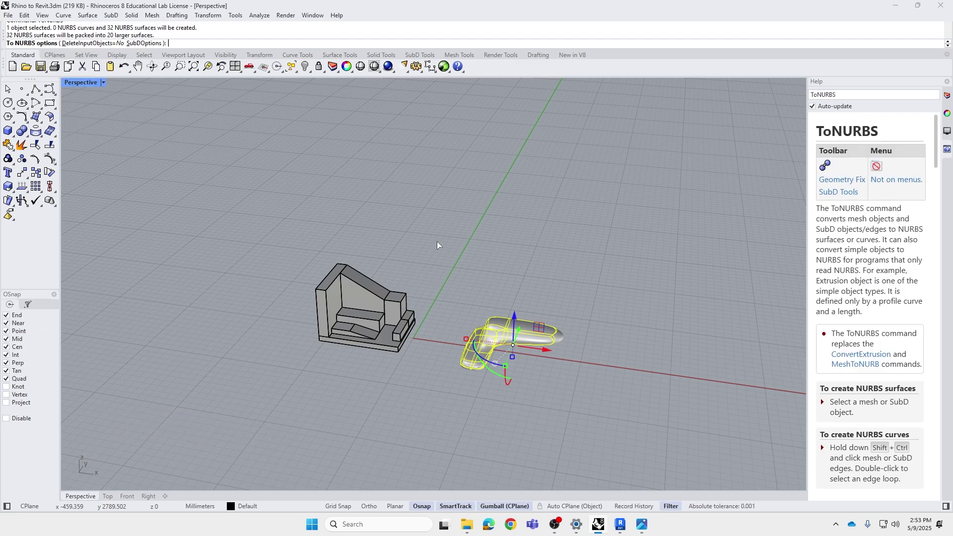
{"action": "key", "text": "Return"}
Step: Move the NURBS shape away from the block building
{"action": "scroll", "coordinate": [437, 242], "scroll_direction": "down", "scroll_amount": 2}
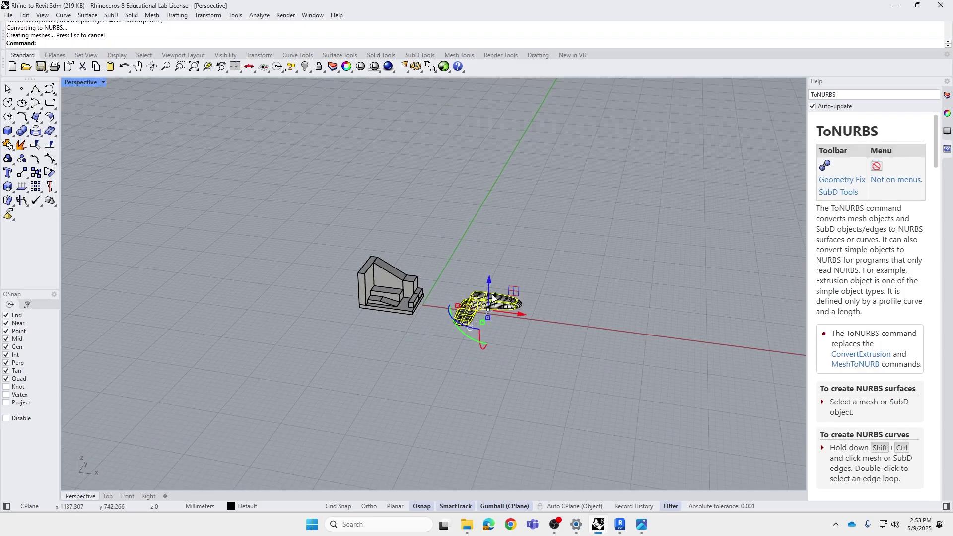
{"action": "left_click_drag", "start_coordinate": [495, 296], "coordinate": [419, 472]}
{"action": "scroll", "coordinate": [476, 304], "scroll_direction": "up", "scroll_amount": 5}
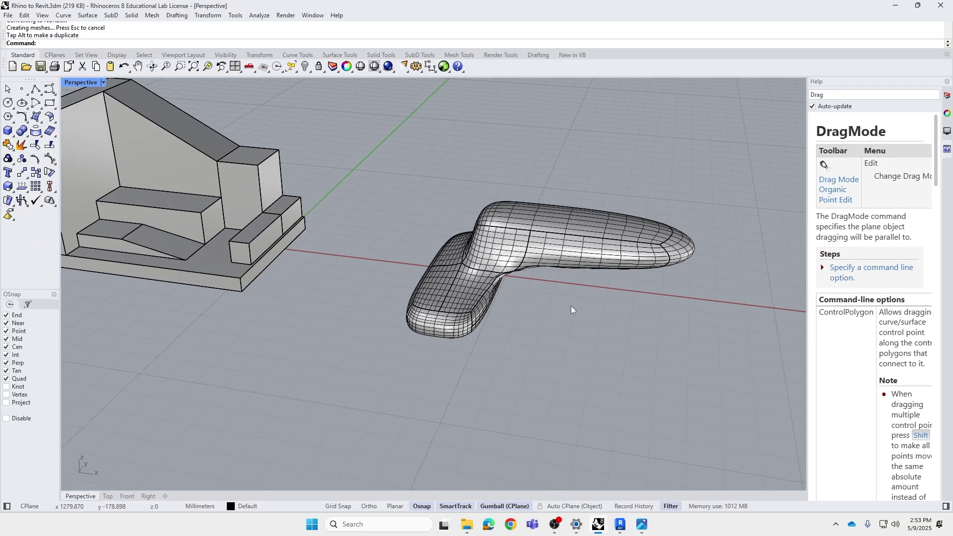
{"action": "scroll", "coordinate": [571, 306], "scroll_direction": "down", "scroll_amount": 1}
Step: Export only the NURBS boomerang as Try 02.sat with default SAT options
{"action": "left_click_drag", "start_coordinate": [733, 398], "coordinate": [424, 167]}
{"action": "left_click", "coordinate": [9, 15]}
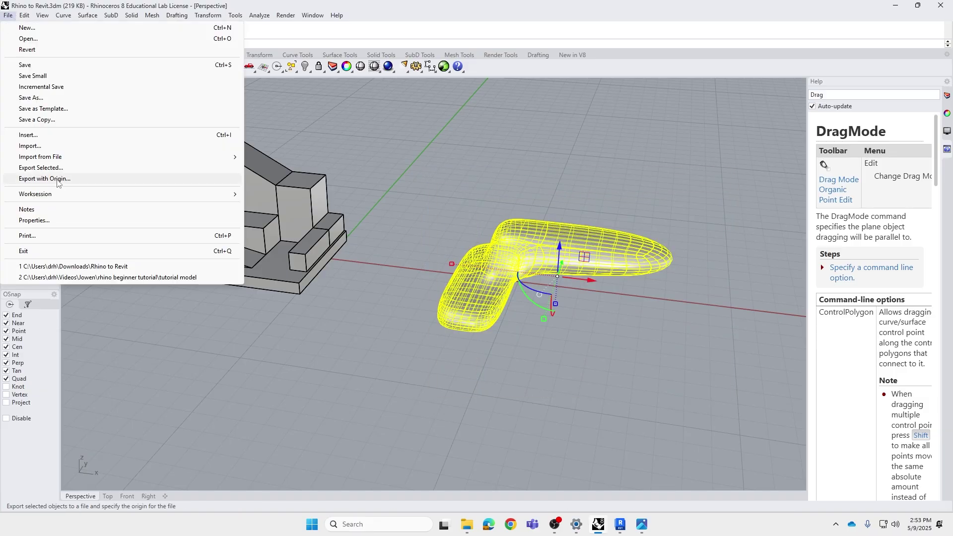
{"action": "left_click", "coordinate": [72, 168]}
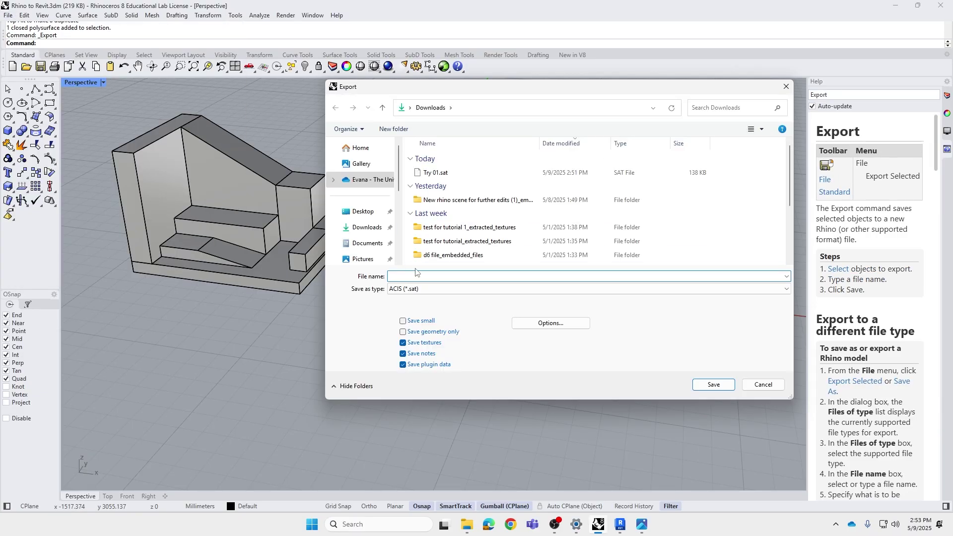
{"action": "type", "text": "Try 02"}
{"action": "left_click", "coordinate": [713, 385]}
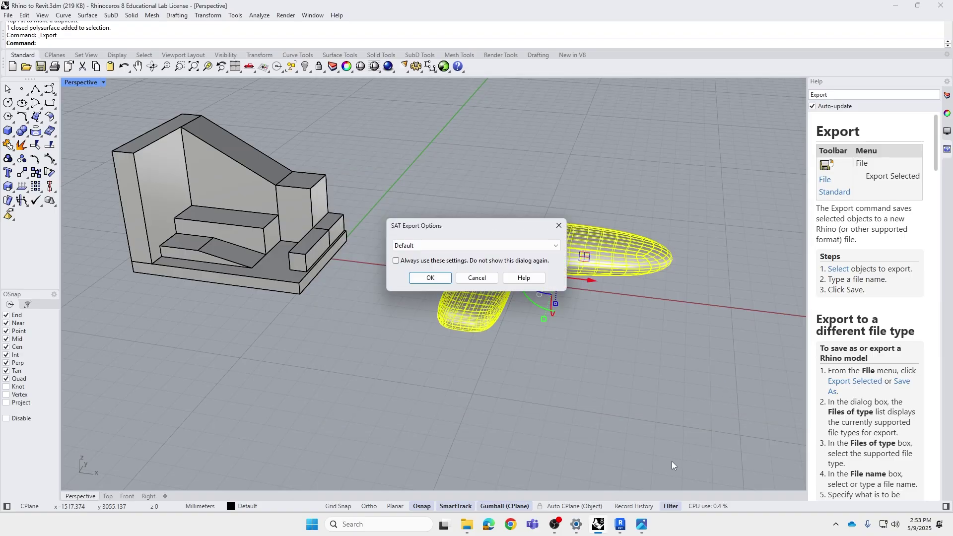
{"action": "left_click", "coordinate": [426, 277]}
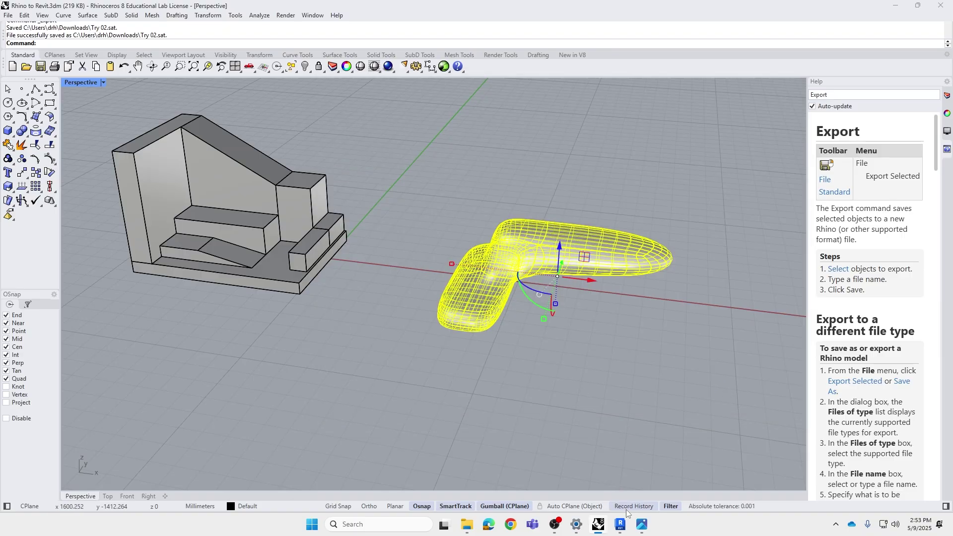
Step: In Revit, drag the imported Try 01 block model to the right
{"action": "left_click", "coordinate": [625, 533]}
{"action": "left_click", "coordinate": [468, 324]}
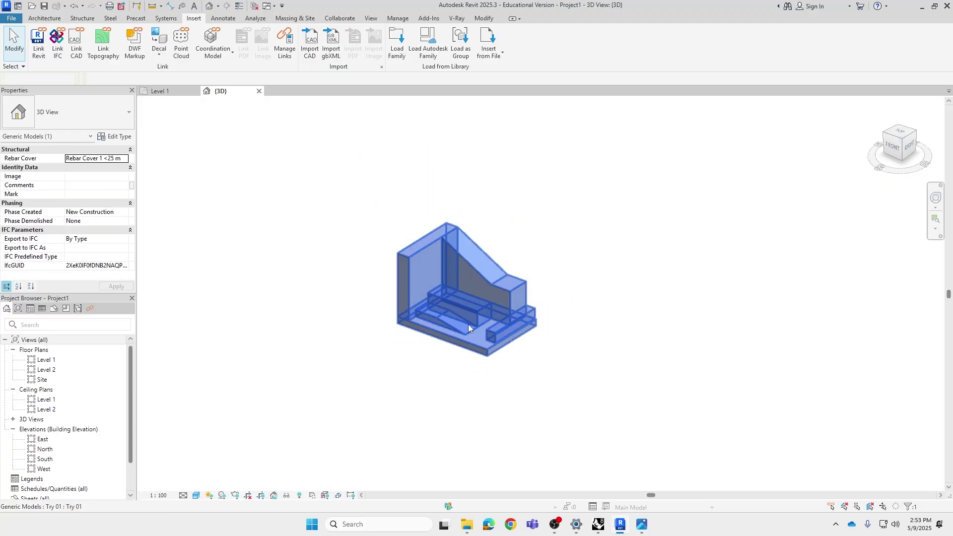
{"action": "scroll", "coordinate": [468, 324], "scroll_direction": "down", "scroll_amount": 3}
{"action": "left_click_drag", "start_coordinate": [468, 323], "coordinate": [726, 302]}
{"action": "left_click", "coordinate": [562, 230]}
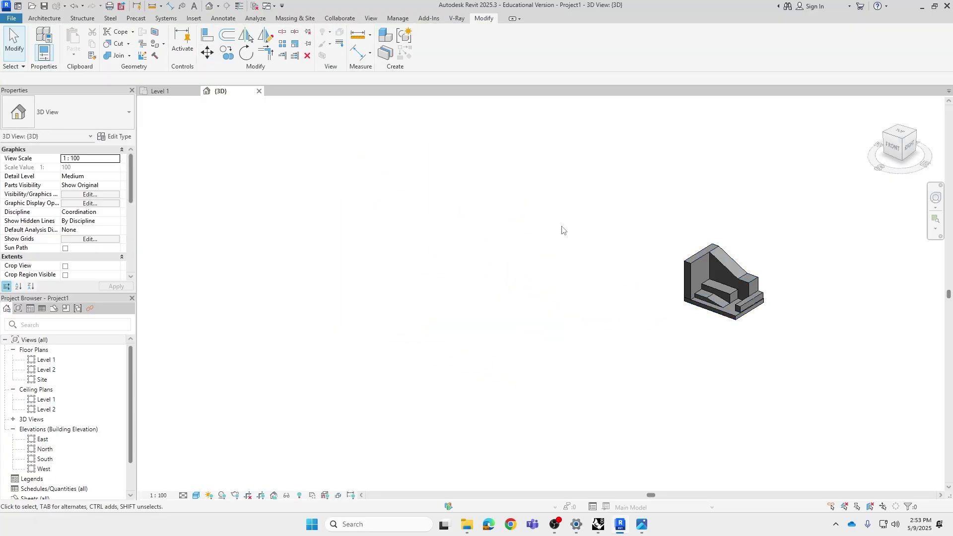
Step: Import Try 02.sat into the 3D view and orbit to inspect the boomerang
{"action": "left_click", "coordinate": [193, 19]}
{"action": "left_click", "coordinate": [306, 40]}
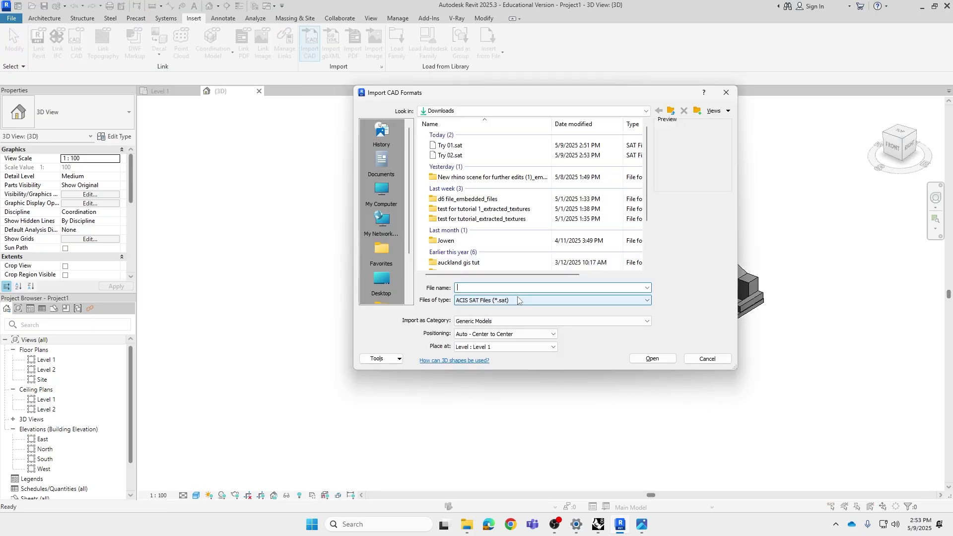
{"action": "left_click", "coordinate": [494, 156]}
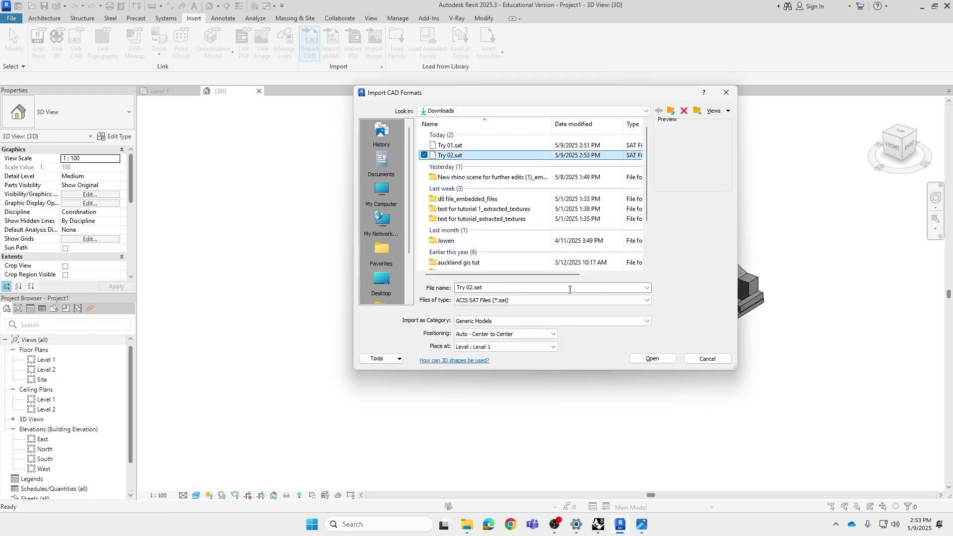
{"action": "left_click", "coordinate": [663, 361]}
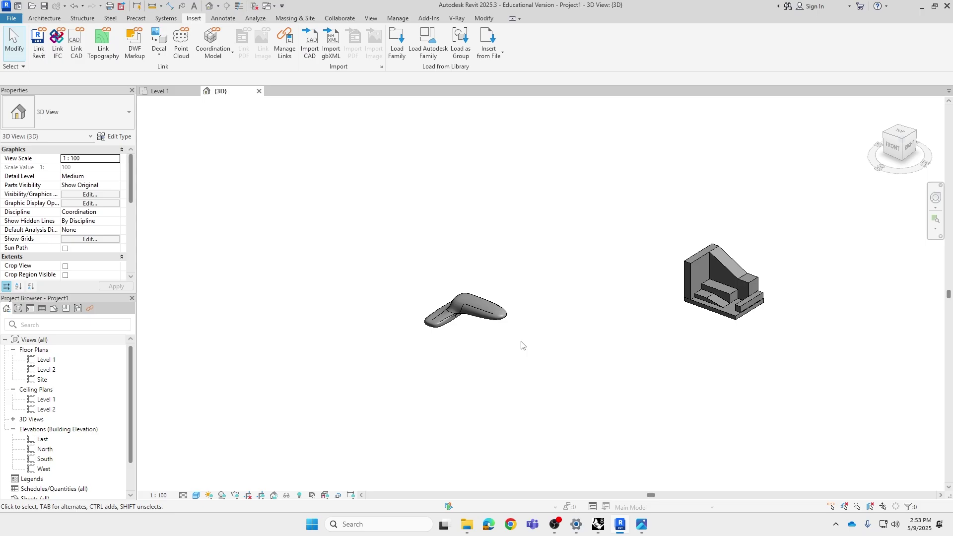
{"action": "scroll", "coordinate": [484, 351], "scroll_direction": "up", "scroll_amount": 4}
{"action": "middle_click_drag", "start_coordinate": [543, 353], "coordinate": [553, 298], "text": "shift"}
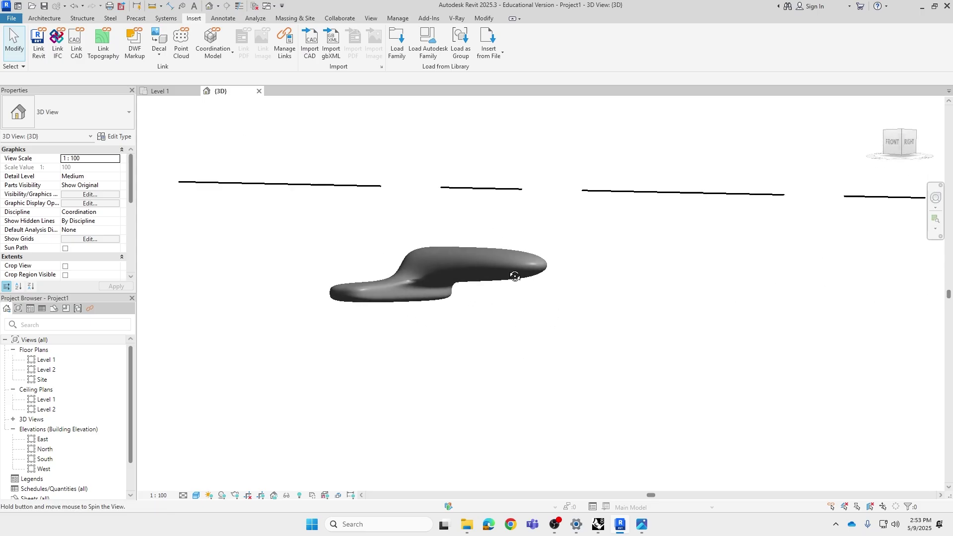
{"action": "middle_click_drag", "start_coordinate": [515, 277], "coordinate": [529, 380], "text": "shift"}
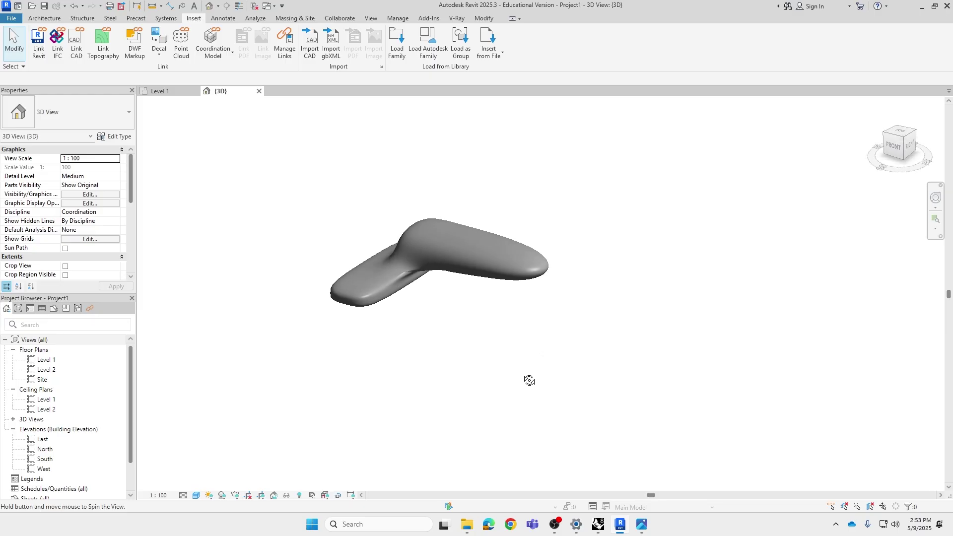
{"action": "middle_click_drag", "start_coordinate": [464, 240], "coordinate": [462, 304], "text": "shift"}
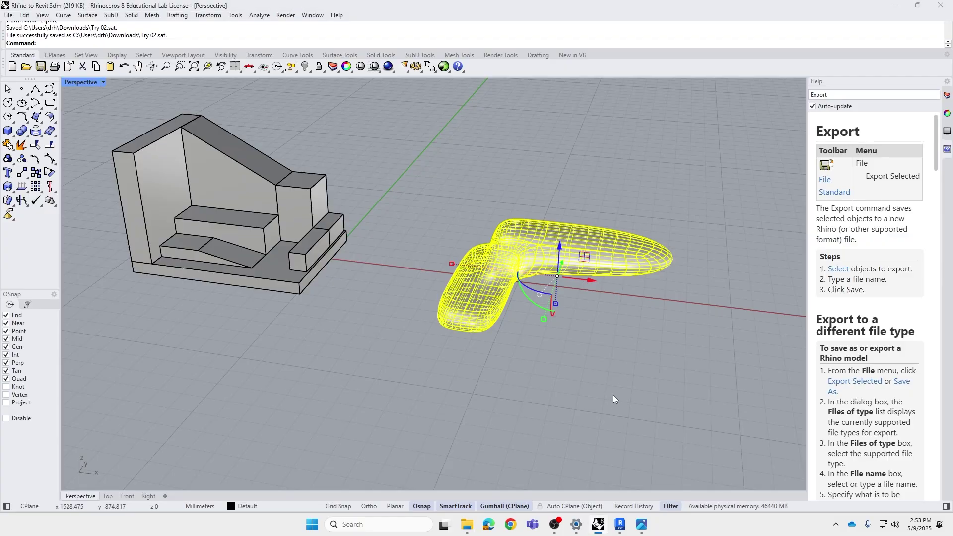
Step: Deselect the boomerang and select only the block building
{"action": "left_click", "coordinate": [623, 362]}
{"action": "scroll", "coordinate": [624, 366], "scroll_direction": "down", "scroll_amount": 4}
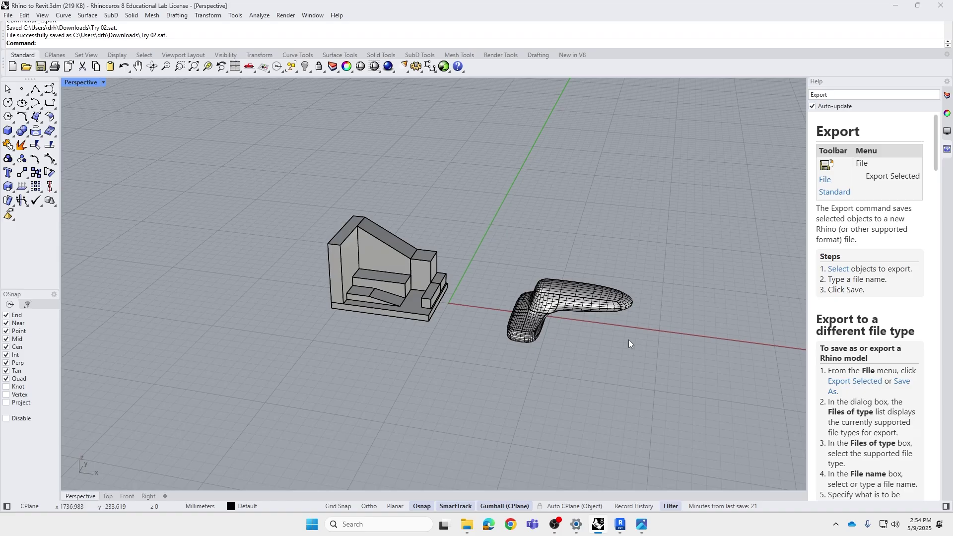
{"action": "right_click_drag", "start_coordinate": [629, 339], "coordinate": [614, 356], "text": "shift"}
{"action": "left_click", "coordinate": [416, 318]}
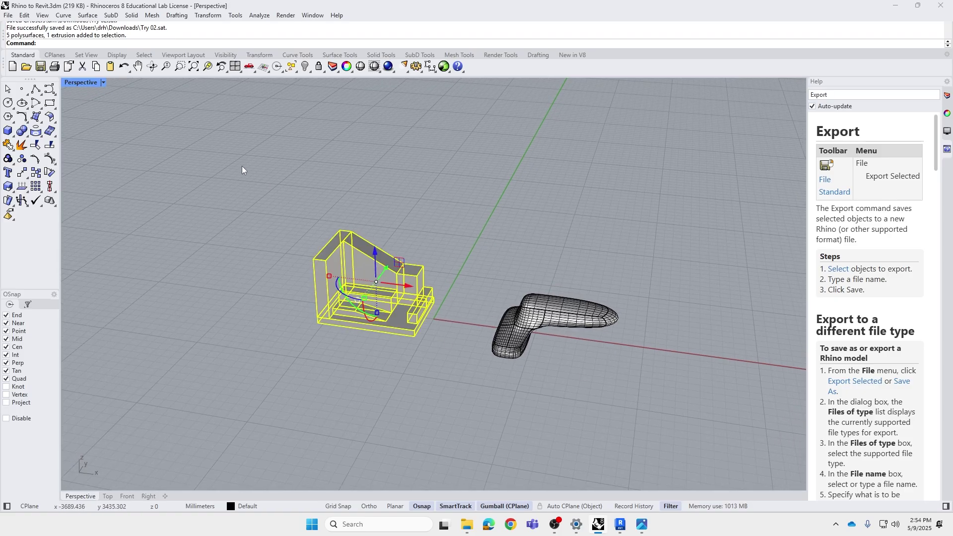
Step: Export the selected building as Rhino 8 3D Models file Try 01.3dm
{"action": "left_click", "coordinate": [9, 15]}
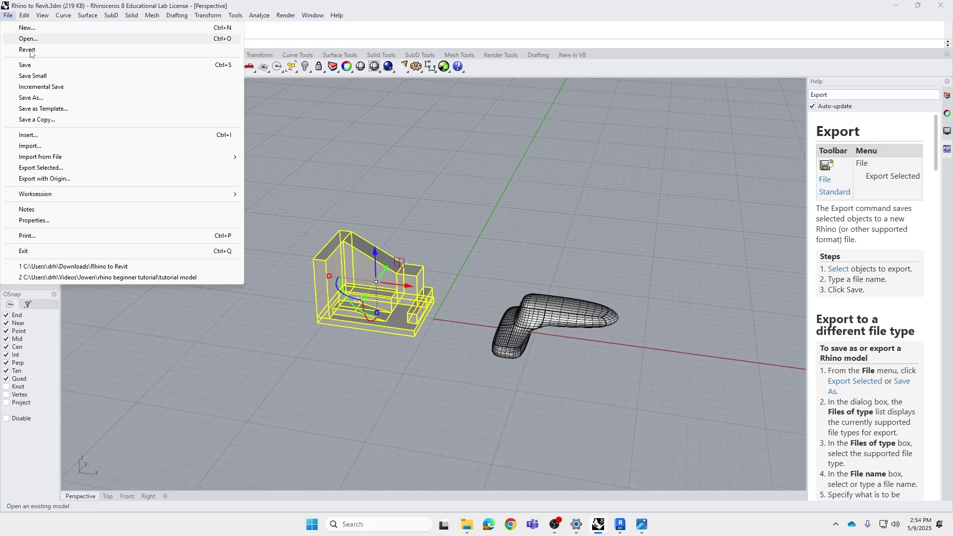
{"action": "left_click", "coordinate": [103, 170]}
{"action": "left_click", "coordinate": [464, 291]}
{"action": "scroll", "coordinate": [467, 295], "scroll_direction": "up", "scroll_amount": 3}
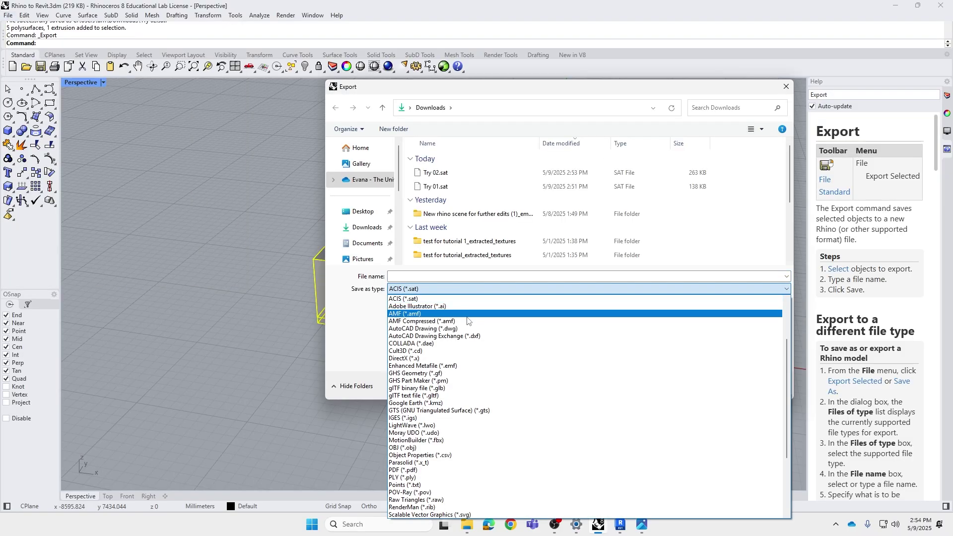
{"action": "left_click", "coordinate": [472, 299]}
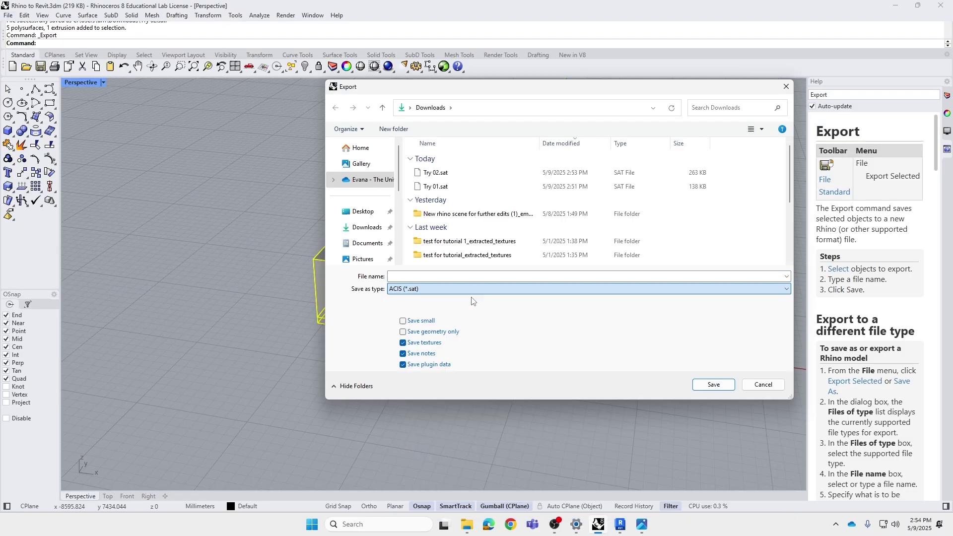
{"action": "left_click", "coordinate": [473, 277]}
{"action": "type", "text": "Try 01"}
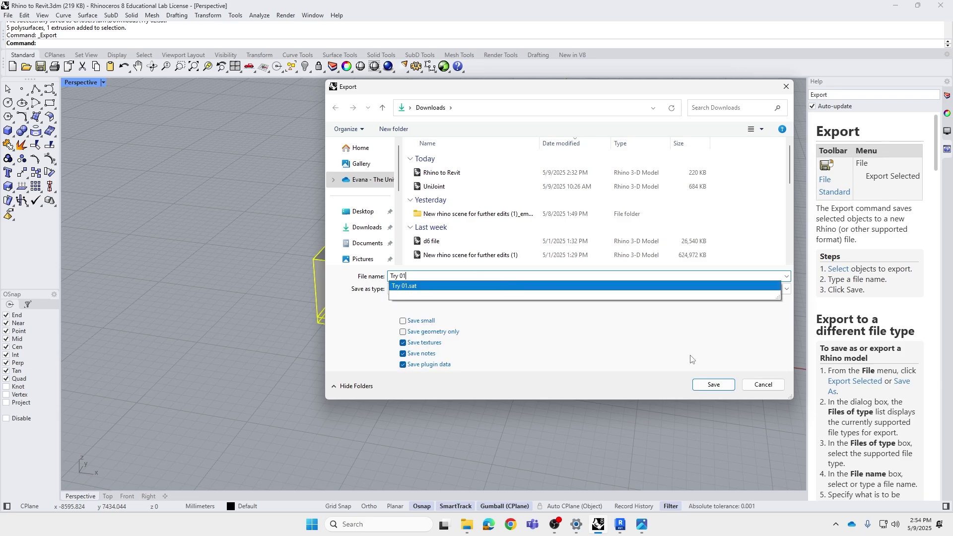
{"action": "key", "text": "Return"}
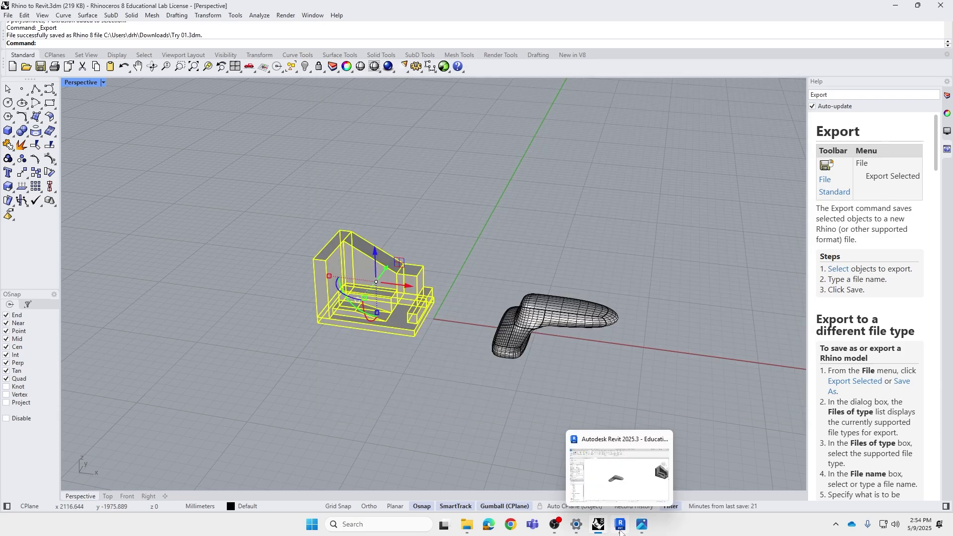
Step: In Revit, move the imported boomerang below the block model with MV
{"action": "left_click", "coordinate": [627, 531]}
{"action": "left_click", "coordinate": [480, 317]}
{"action": "key", "text": "m"}
{"action": "key", "text": "v"}
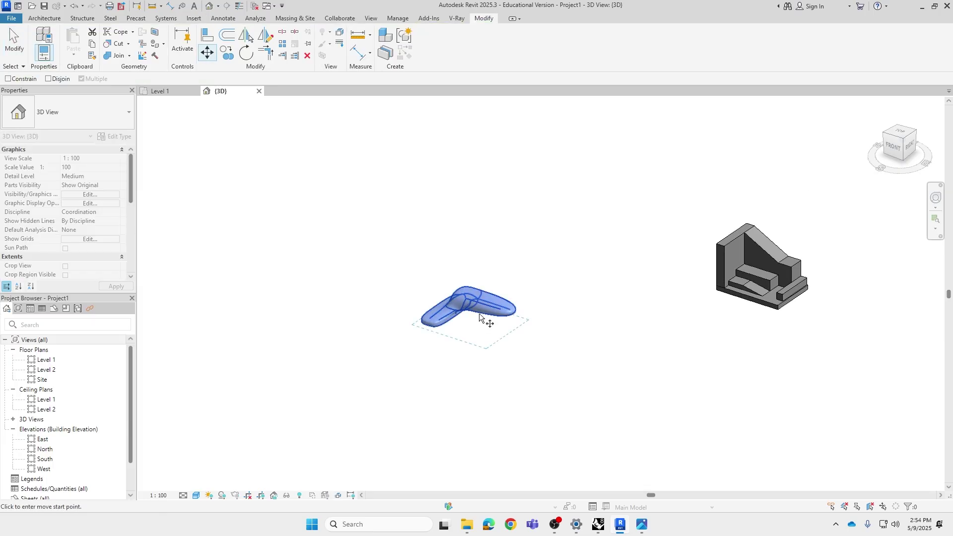
{"action": "left_click", "coordinate": [485, 319]}
{"action": "left_click", "coordinate": [783, 374]}
{"action": "key", "text": "Escape"}
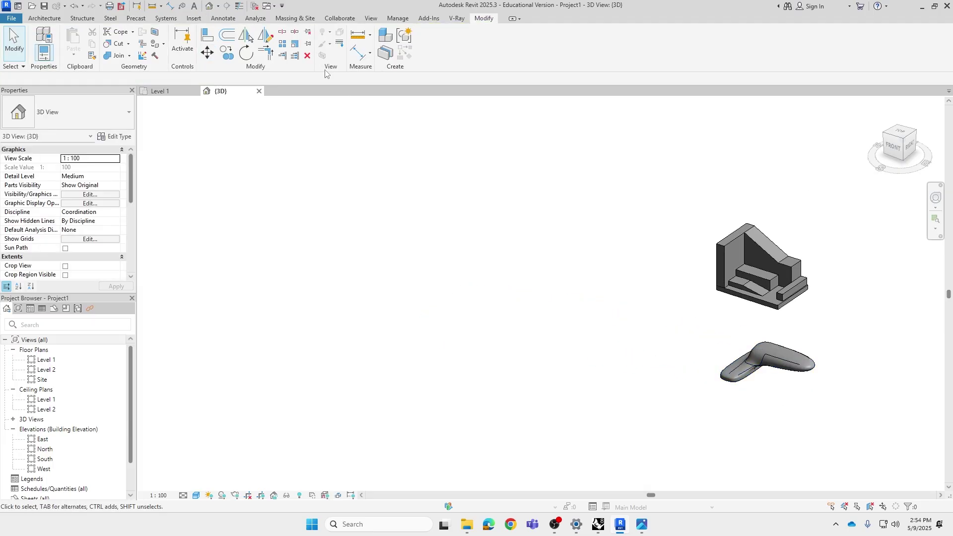
Step: Import Try 01.3dm using the Rhino Files (*.3dm) type
{"action": "left_click", "coordinate": [194, 19]}
{"action": "left_click", "coordinate": [308, 42]}
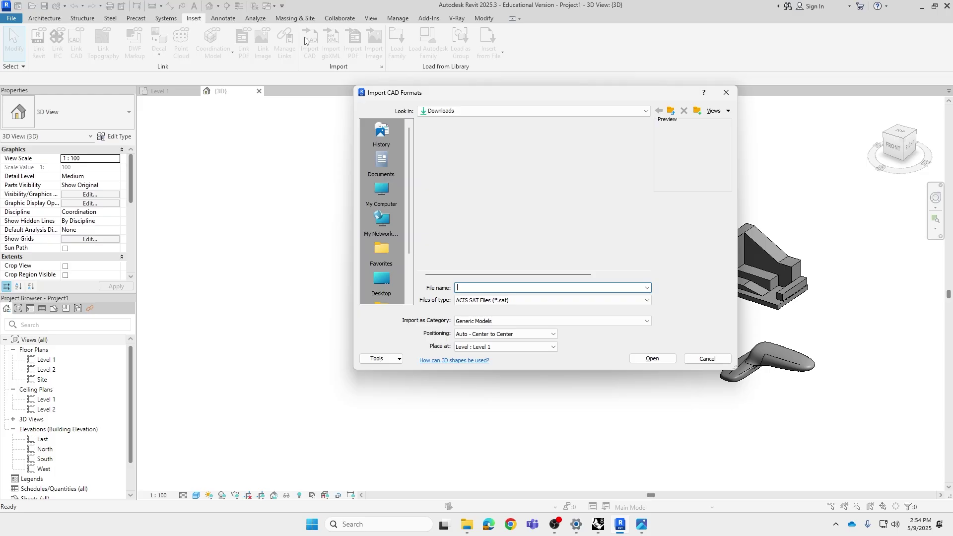
{"action": "left_click", "coordinate": [505, 301]}
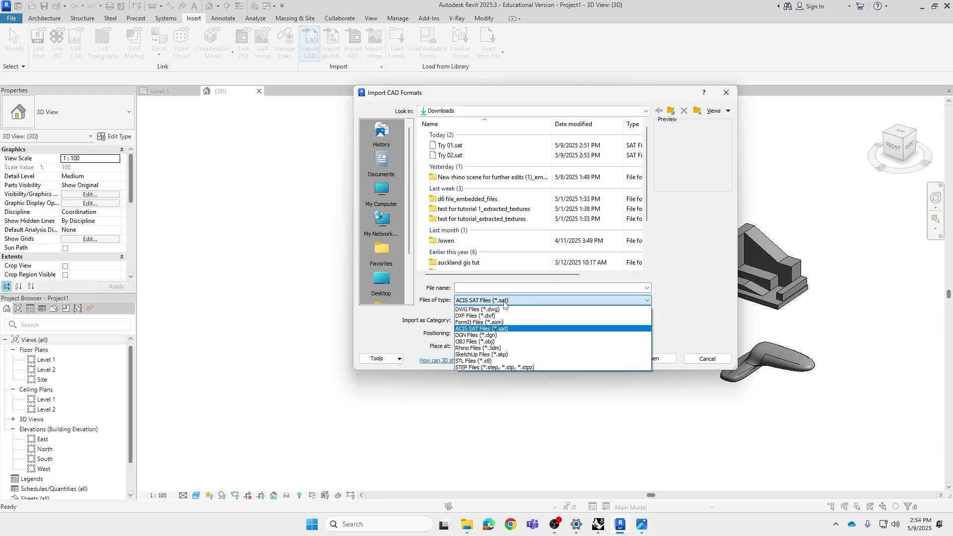
{"action": "left_click", "coordinate": [495, 348]}
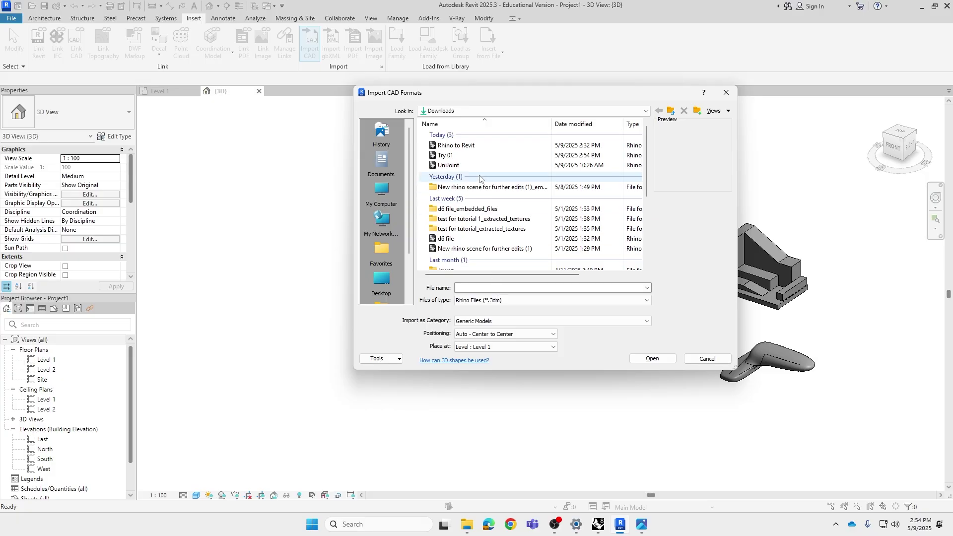
{"action": "left_click", "coordinate": [477, 157]}
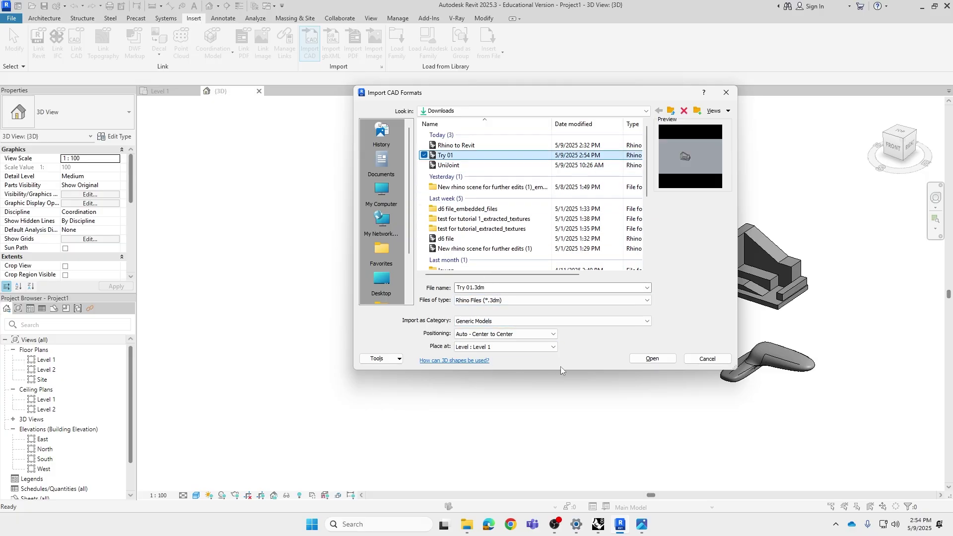
{"action": "left_click", "coordinate": [656, 359]}
{"action": "middle_click_drag", "start_coordinate": [554, 363], "coordinate": [626, 362], "text": "shift"}
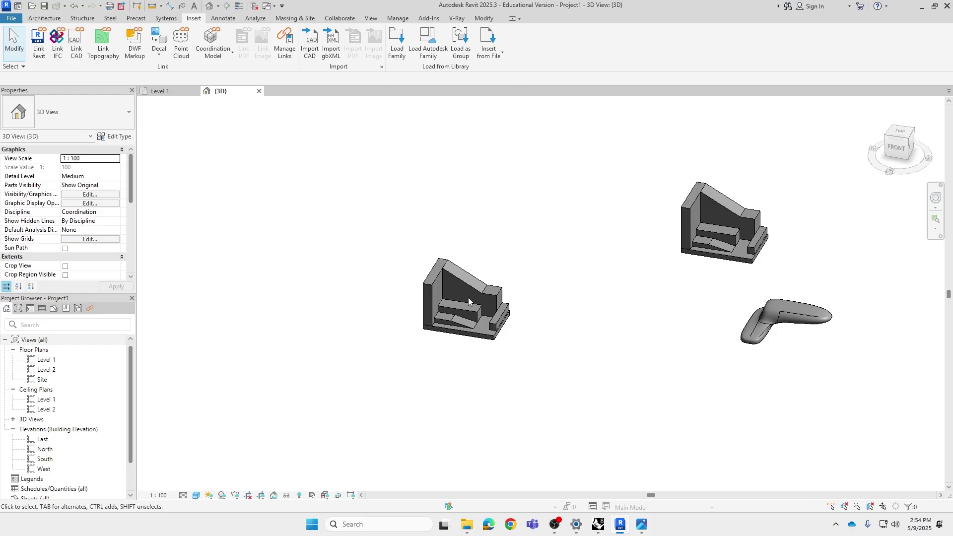
Step: Move the new Try 01 block beside the first imported block
{"action": "left_click", "coordinate": [474, 309]}
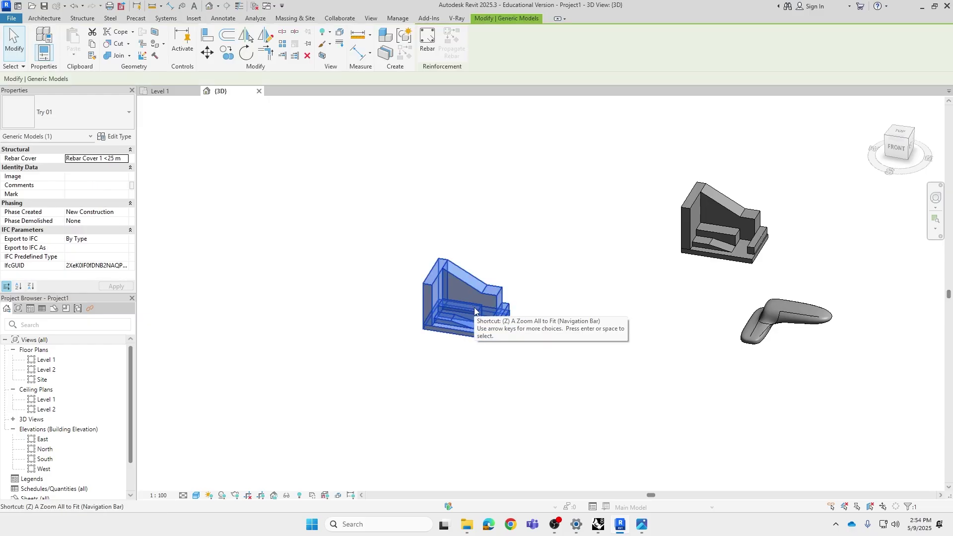
{"action": "key", "text": "Escape"}
{"action": "left_click", "coordinate": [474, 310]}
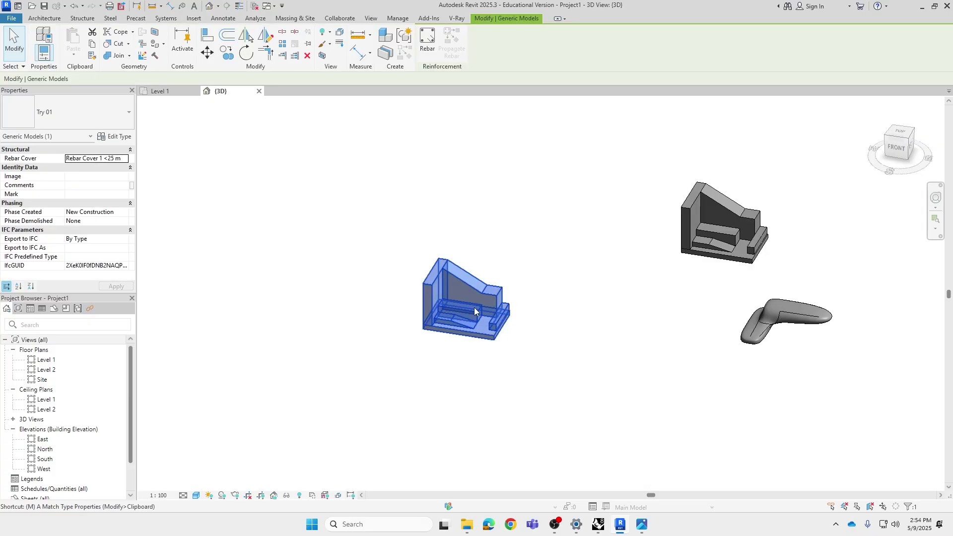
{"action": "key", "text": "m"}
{"action": "key", "text": "v"}
{"action": "left_click", "coordinate": [474, 308]}
{"action": "left_click", "coordinate": [851, 252]}
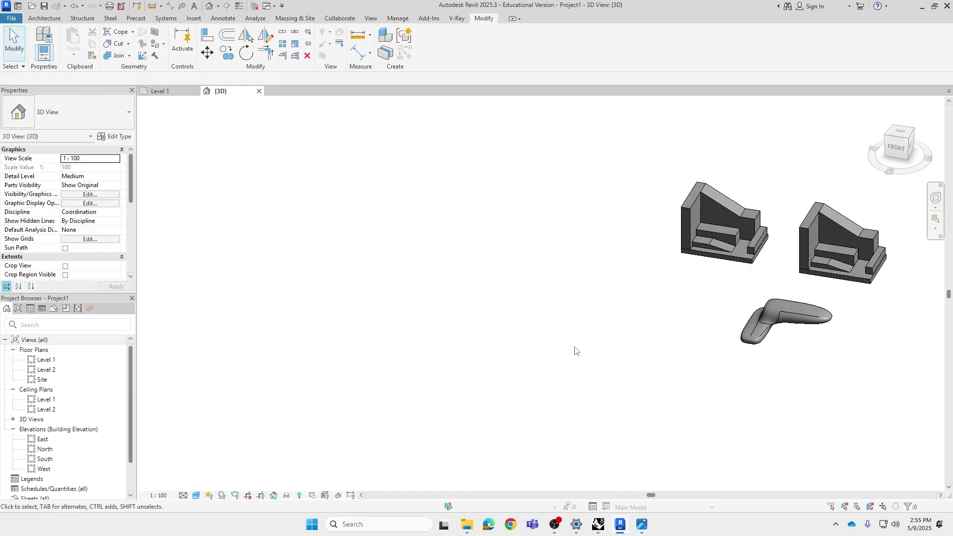
Step: In Rhino, window-select both the block model and the SubD shape
{"action": "left_click", "coordinate": [598, 524]}
{"action": "scroll", "coordinate": [540, 390], "scroll_direction": "down", "scroll_amount": 2}
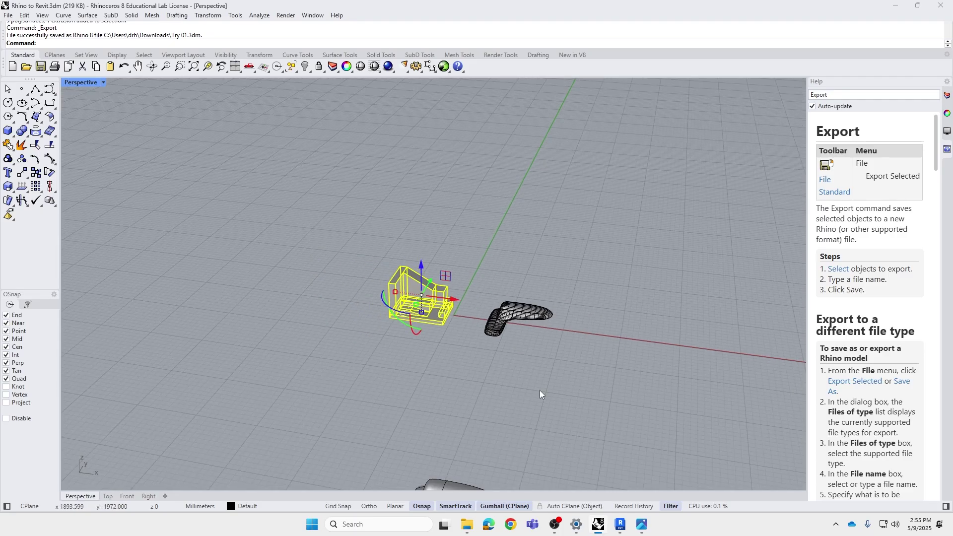
{"action": "left_click", "coordinate": [543, 347]}
{"action": "scroll", "coordinate": [544, 346], "scroll_direction": "up", "scroll_amount": 3}
{"action": "left_click_drag", "start_coordinate": [623, 353], "coordinate": [234, 144]}
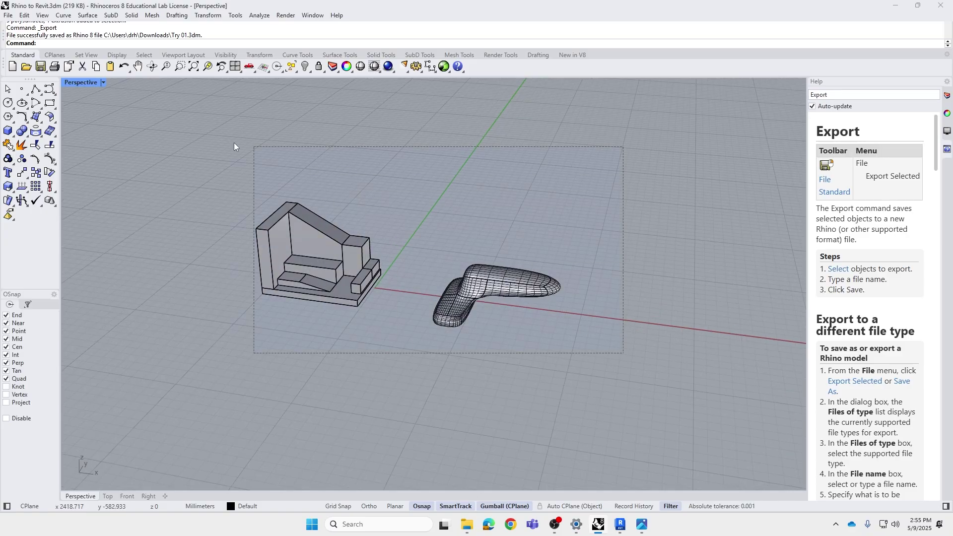
Step: Export the two selected objects as Try 02.3dm and return to Revit
{"action": "left_click", "coordinate": [8, 15]}
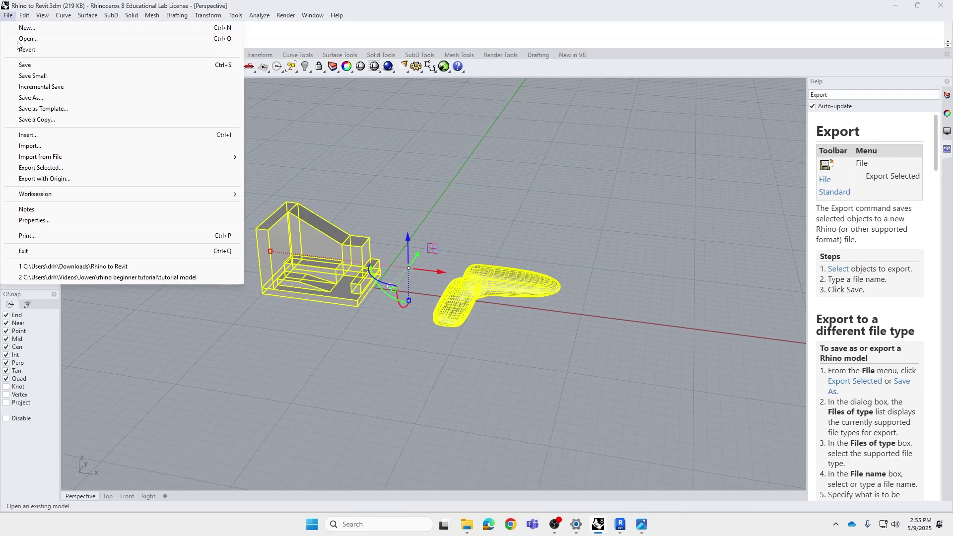
{"action": "left_click", "coordinate": [70, 166]}
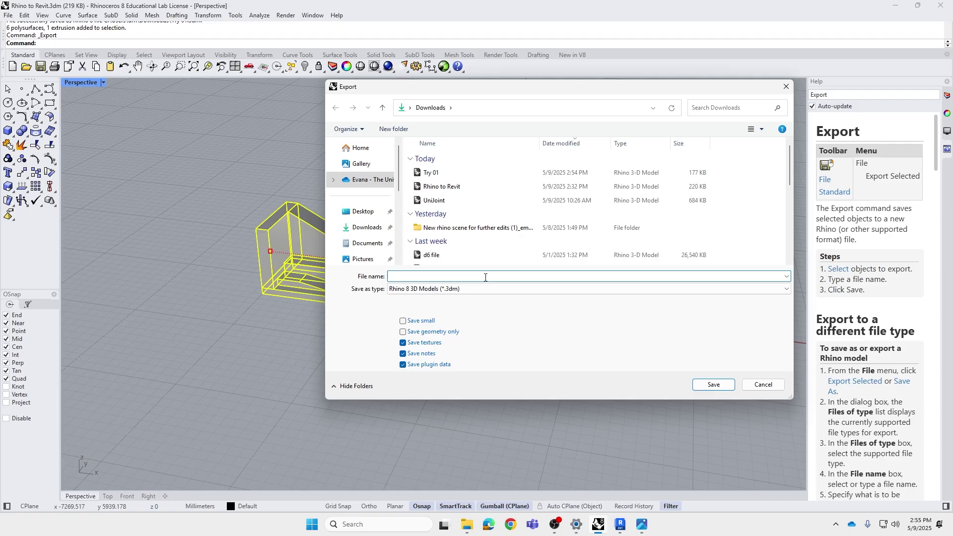
{"action": "type", "text": "Try 02"}
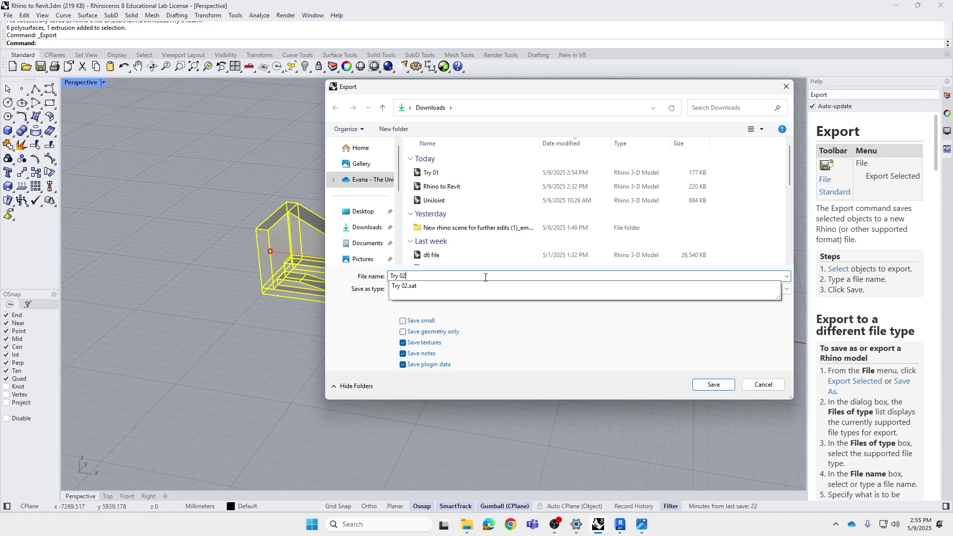
{"action": "left_click", "coordinate": [705, 384]}
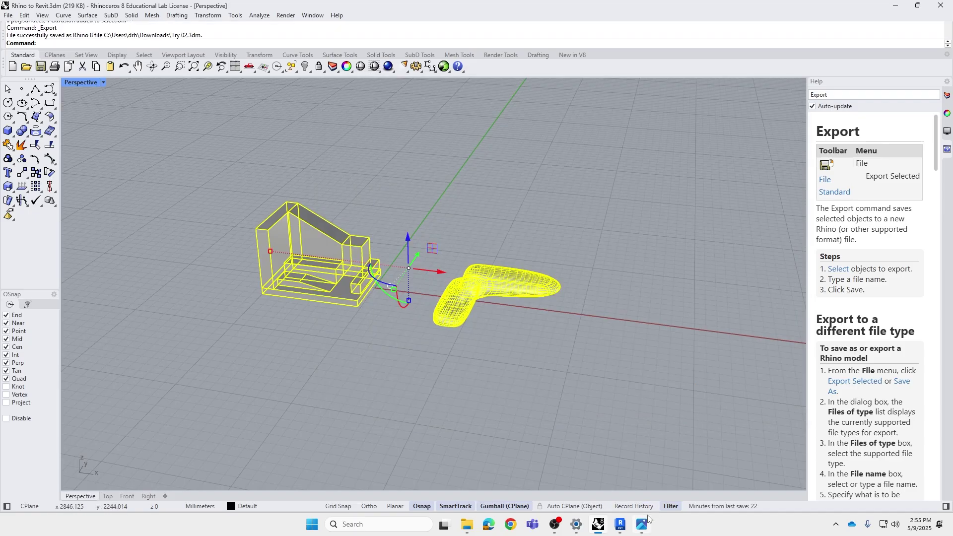
{"action": "left_click", "coordinate": [620, 524]}
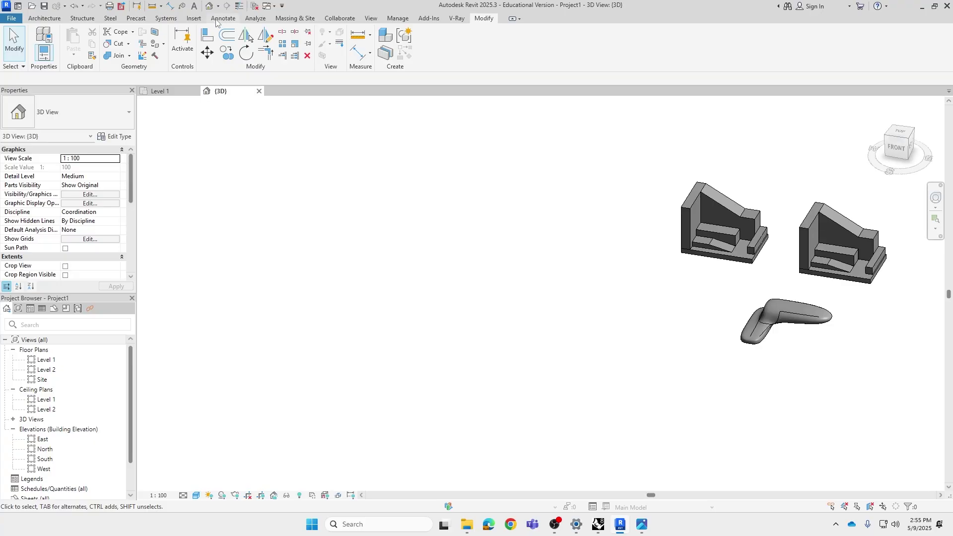
Step: Import Try 02.3dm from Downloads, then select it and orbit to inspect
{"action": "left_click", "coordinate": [193, 18]}
{"action": "left_click", "coordinate": [311, 44]}
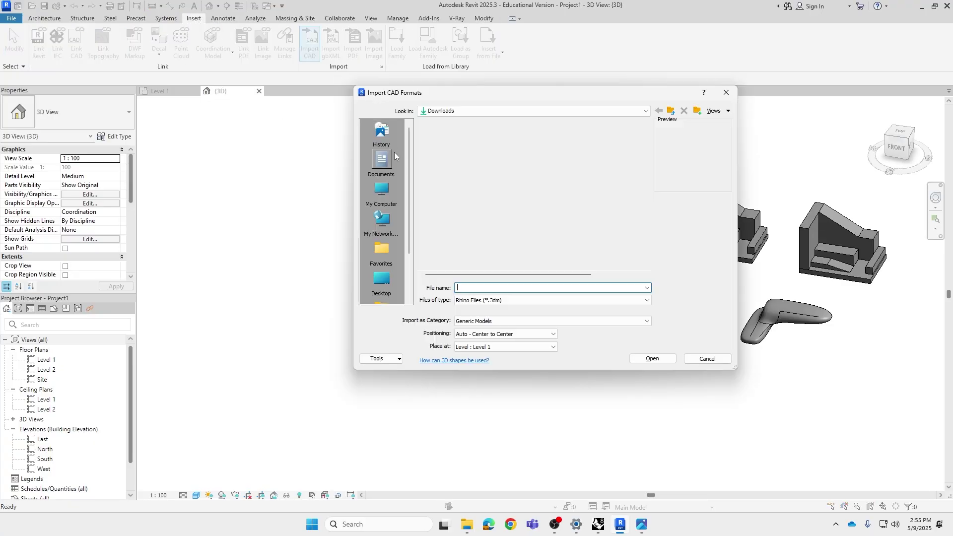
{"action": "left_click", "coordinate": [474, 165]}
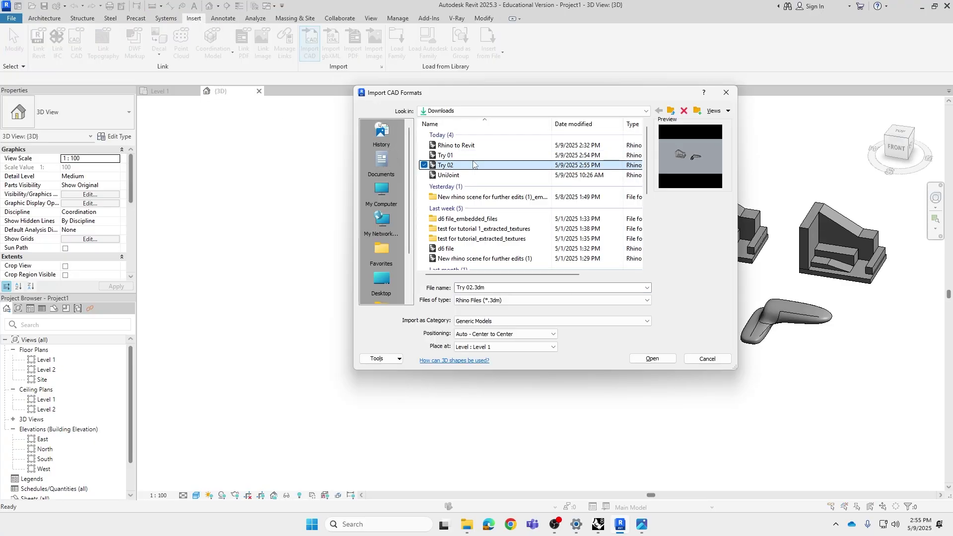
{"action": "left_click", "coordinate": [668, 358]}
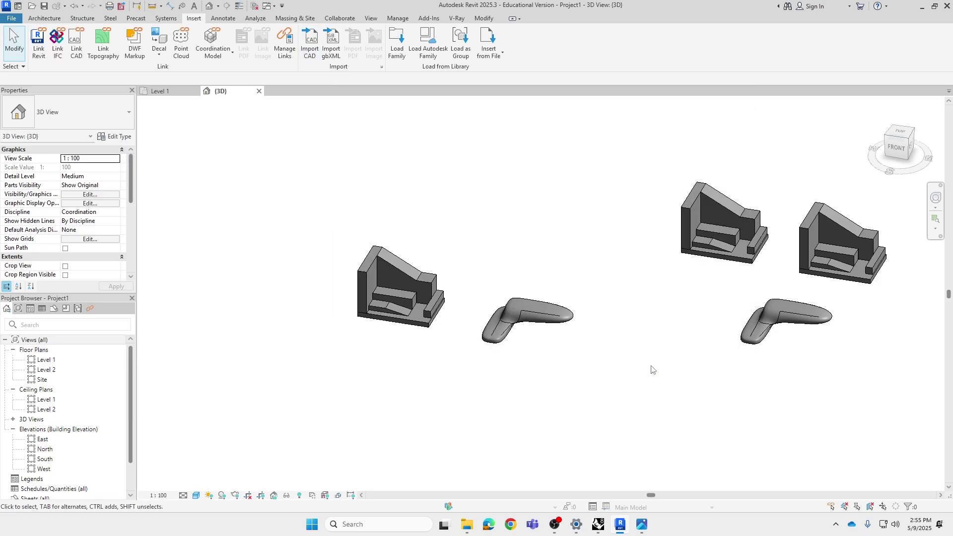
{"action": "left_click", "coordinate": [408, 312]}
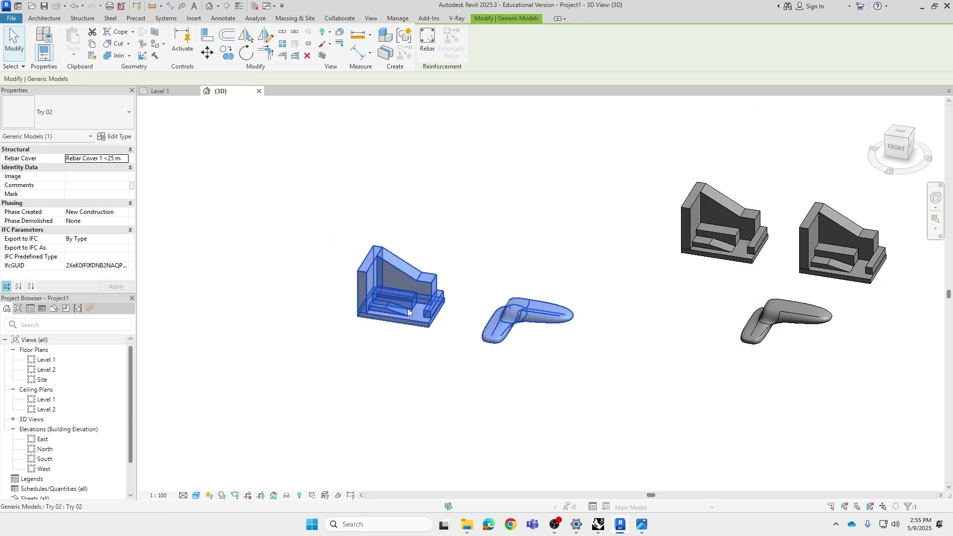
{"action": "scroll", "coordinate": [487, 330], "scroll_direction": "up", "scroll_amount": 3}
{"action": "middle_click_drag", "start_coordinate": [497, 379], "coordinate": [466, 389], "text": "shift"}
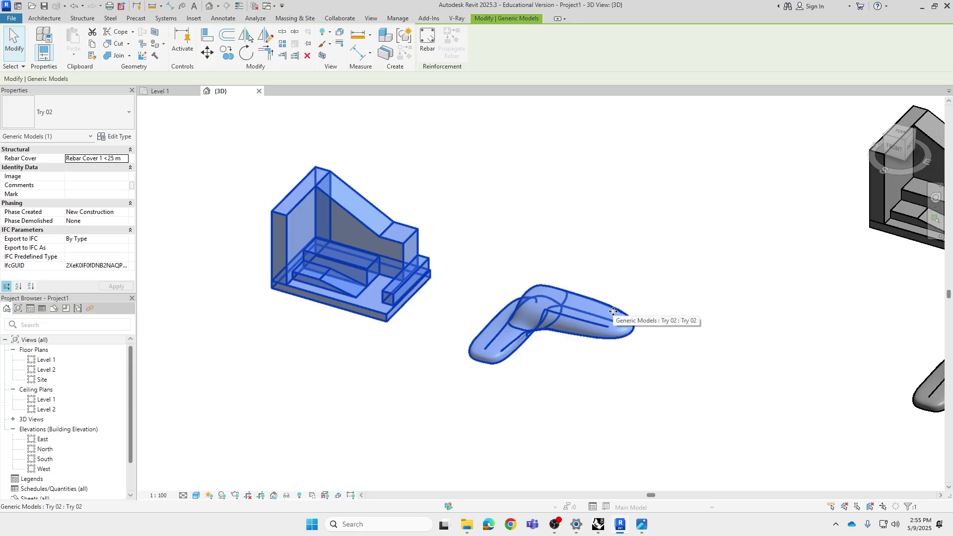
{"action": "key", "text": "r"}
{"action": "key", "text": "o"}
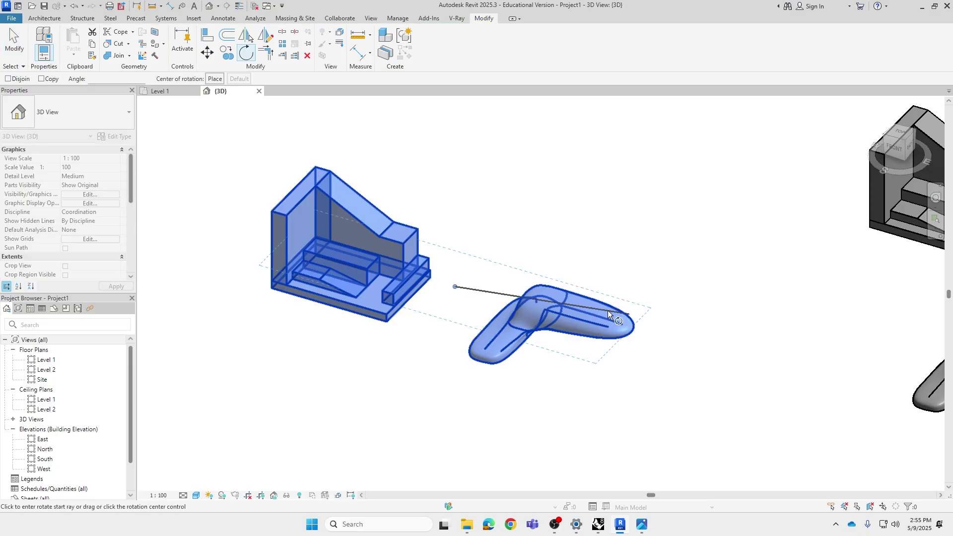
{"action": "left_click", "coordinate": [538, 194]}
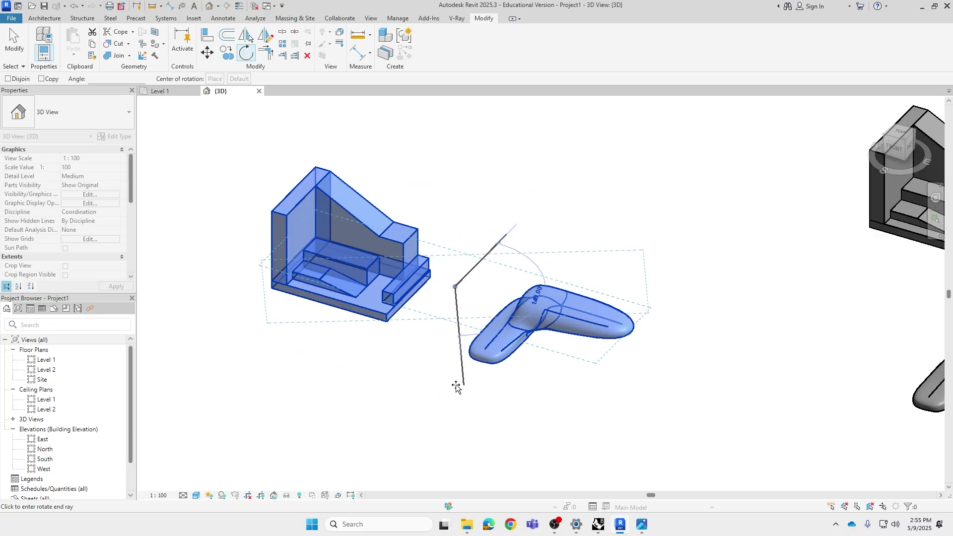
{"action": "left_click", "coordinate": [635, 296]}
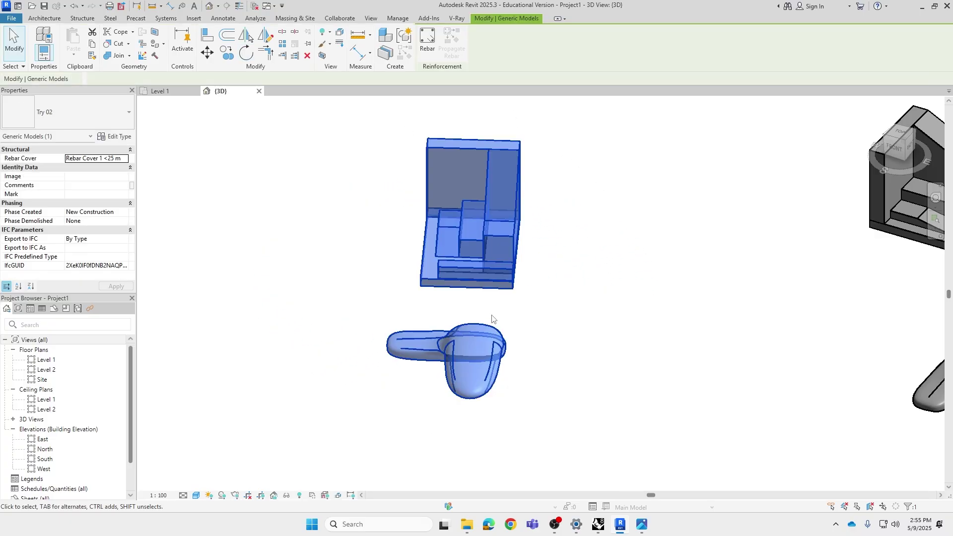
{"action": "key", "text": "Escape"}
{"action": "middle_click_drag", "start_coordinate": [498, 323], "coordinate": [462, 299], "text": "shift"}
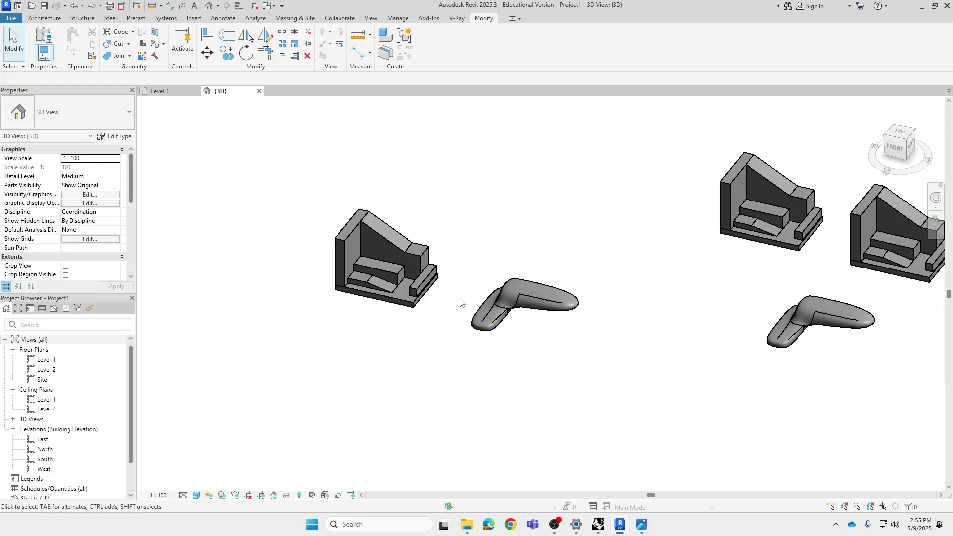
{"action": "scroll", "coordinate": [476, 250], "scroll_direction": "up", "scroll_amount": 2}
{"action": "scroll", "coordinate": [486, 251], "scroll_direction": "up", "scroll_amount": 2}
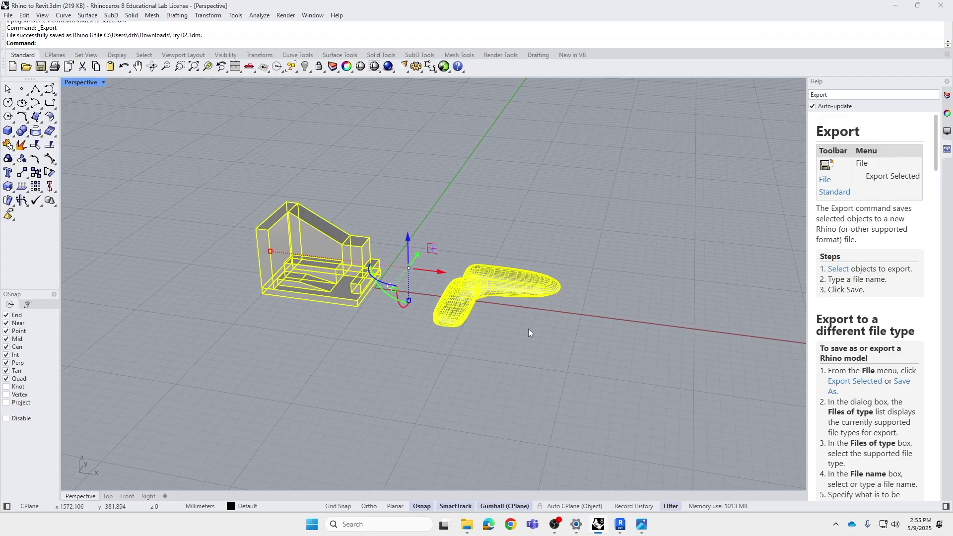
Step: Export the selected block model and SubD shape using the AutoCAD Drawing (*.dwg) format
{"action": "right_click_drag", "start_coordinate": [562, 338], "coordinate": [583, 386], "text": "shift"}
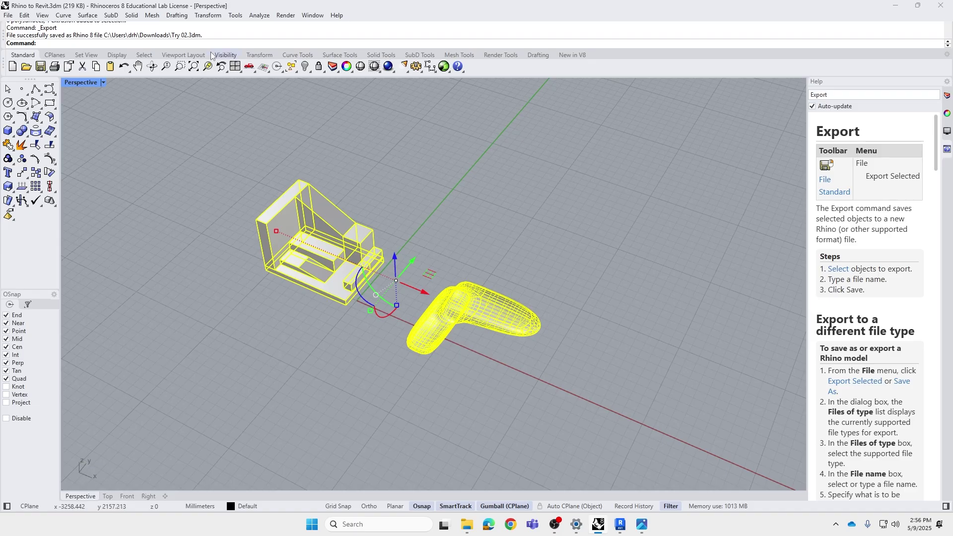
{"action": "left_click", "coordinate": [8, 15]}
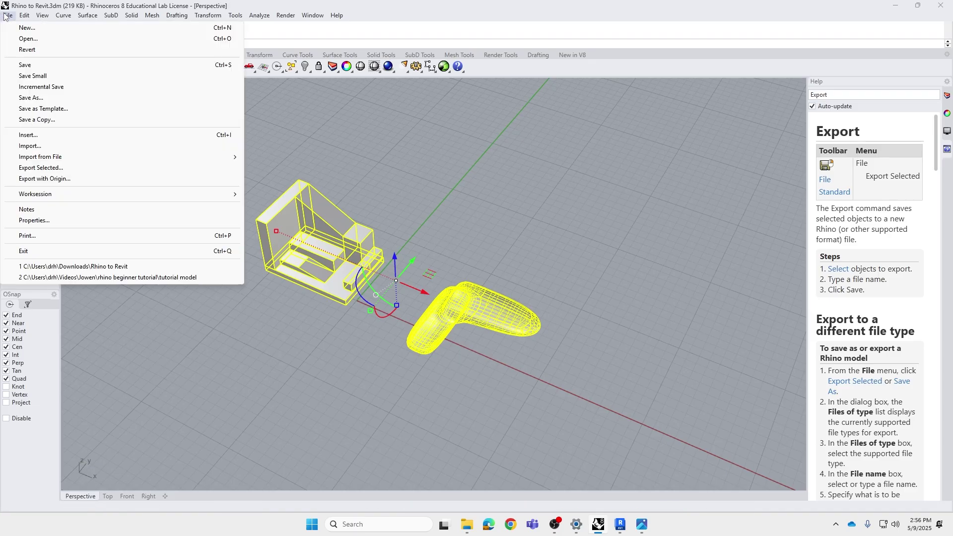
{"action": "left_click", "coordinate": [63, 168]}
{"action": "left_click", "coordinate": [437, 289]}
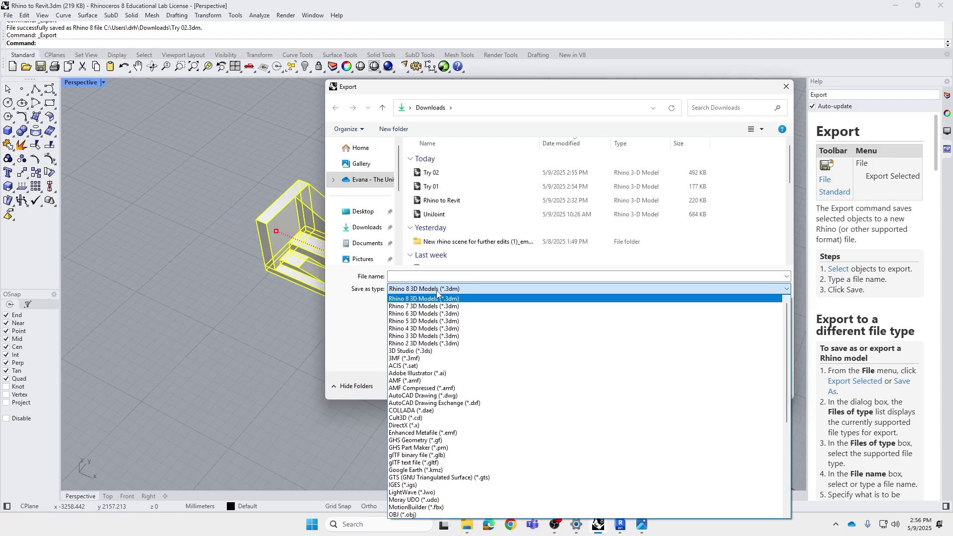
{"action": "left_click", "coordinate": [472, 396]}
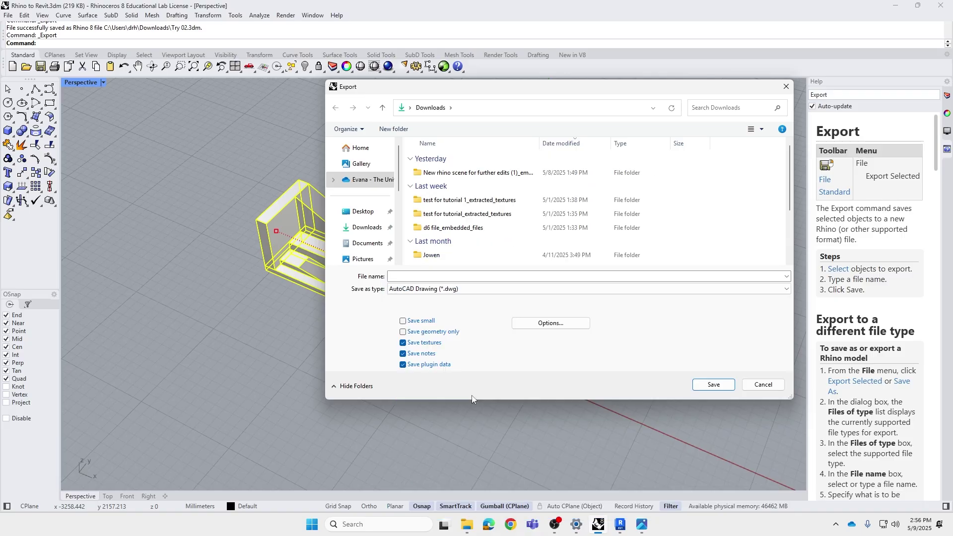
Step: Save the export as Try 03.dwg with default DWG options, then return to Revit
{"action": "left_click", "coordinate": [463, 276]}
{"action": "type", "text": "Try"}
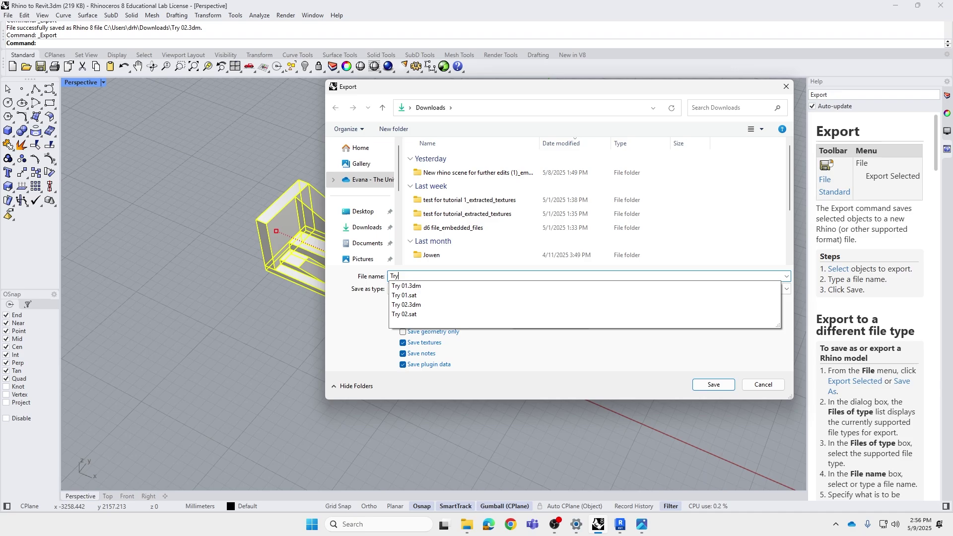
{"action": "type", "text": " 03"}
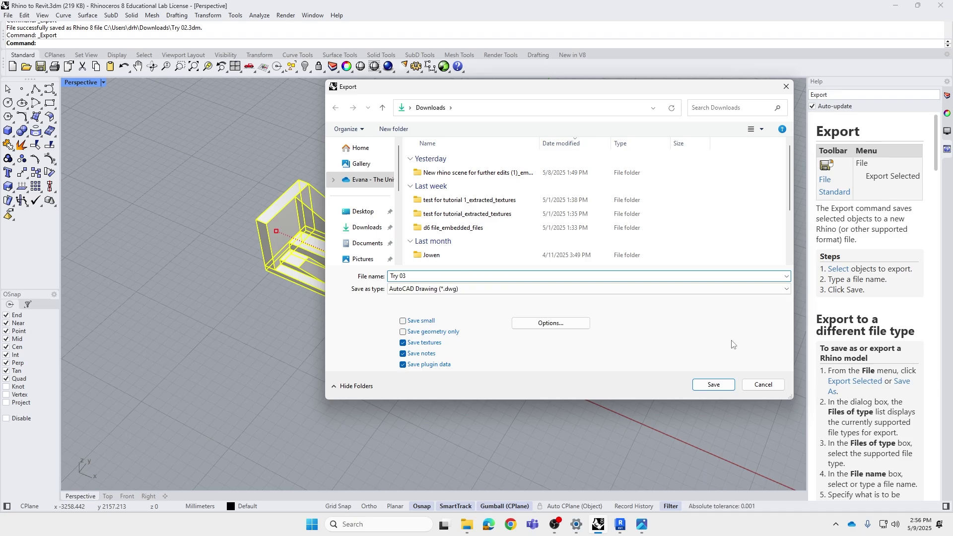
{"action": "left_click", "coordinate": [726, 387]}
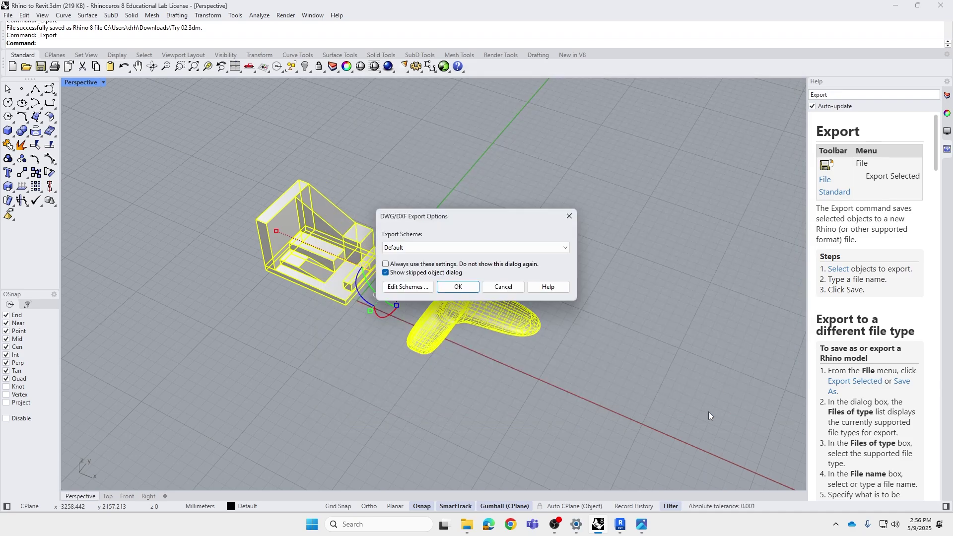
{"action": "left_click", "coordinate": [458, 287]}
{"action": "left_click", "coordinate": [619, 525]}
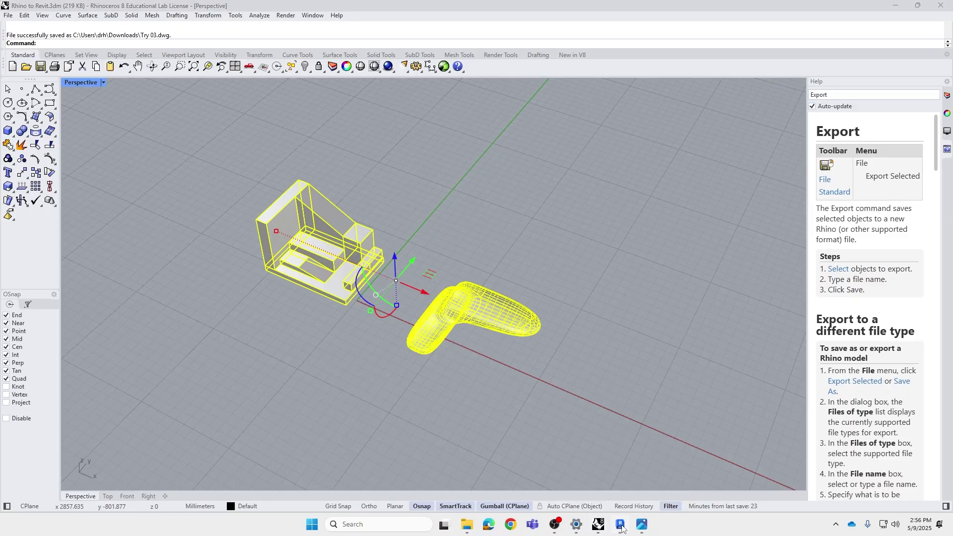
Step: Move the four earlier imports toward the lower right of the 3D view
{"action": "scroll", "coordinate": [546, 377], "scroll_direction": "down", "scroll_amount": 3}
{"action": "left_click_drag", "start_coordinate": [789, 382], "coordinate": [400, 261]}
{"action": "left_click_drag", "start_coordinate": [479, 330], "coordinate": [889, 434]}
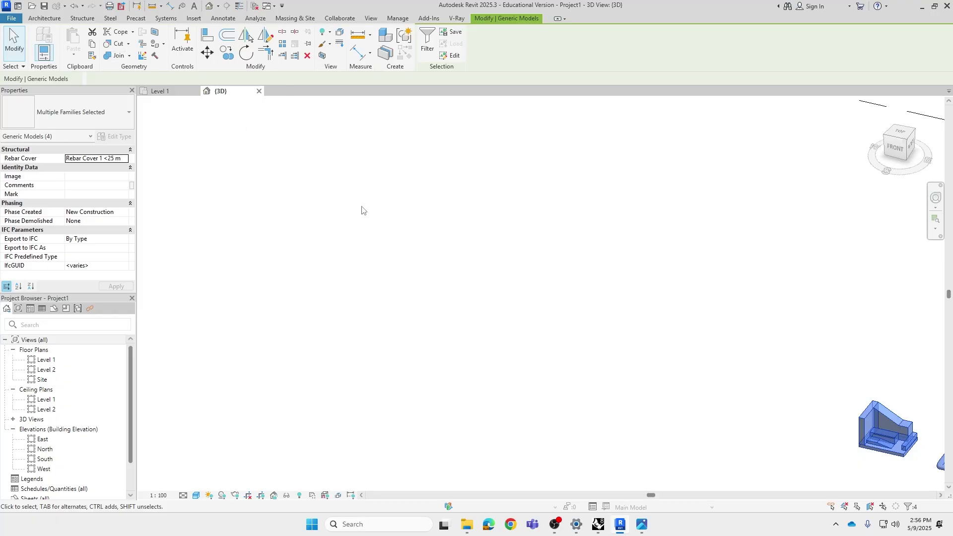
{"action": "left_click", "coordinate": [437, 254]}
Step: Import Try 03.dwg into the 3D view using Import CAD with DWG file type
{"action": "left_click", "coordinate": [193, 20]}
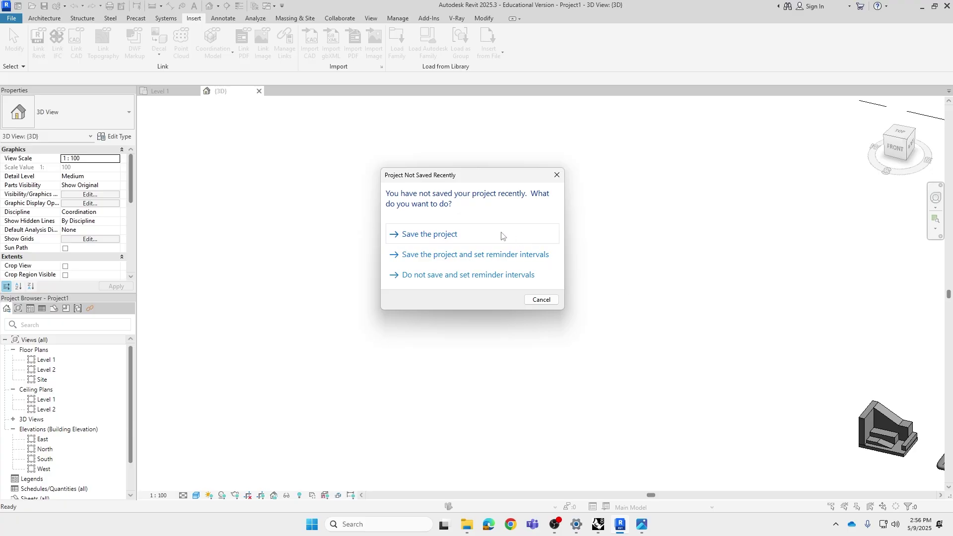
{"action": "left_click", "coordinate": [556, 176]}
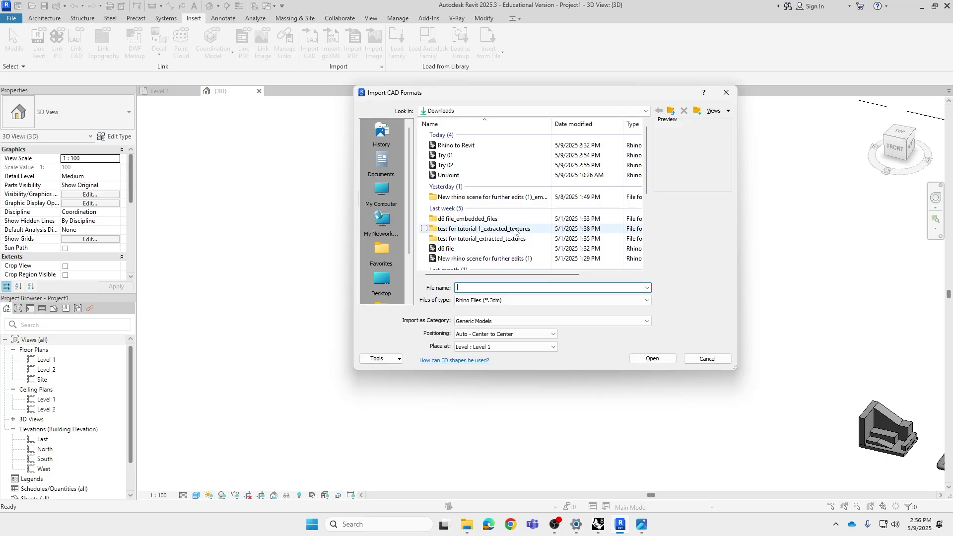
{"action": "left_click", "coordinate": [522, 300]}
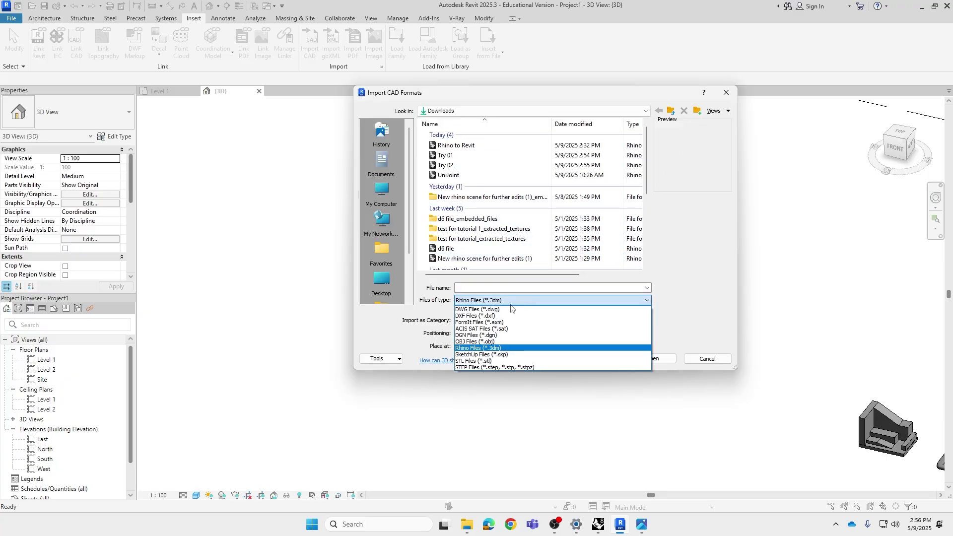
{"action": "left_click", "coordinate": [513, 309]}
{"action": "left_click", "coordinate": [519, 147]}
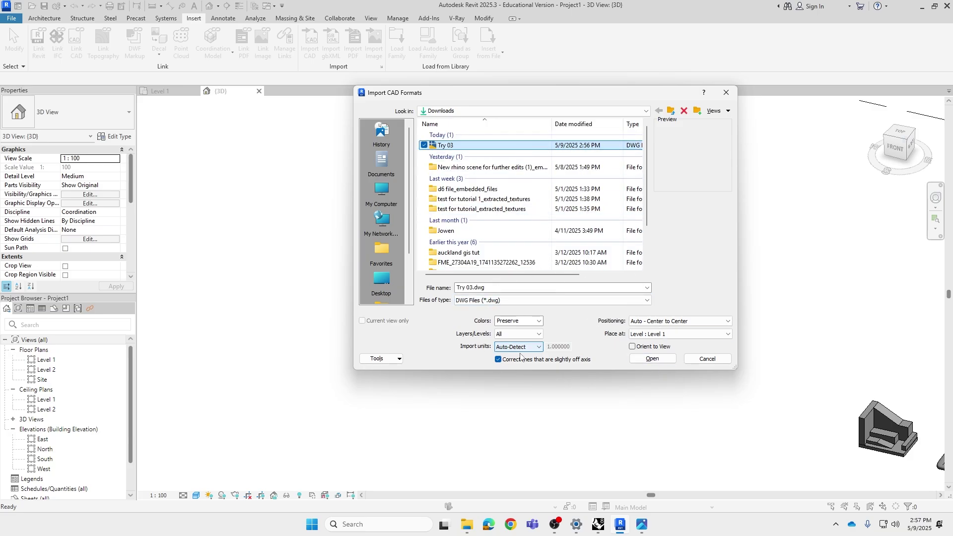
{"action": "left_click", "coordinate": [659, 361]}
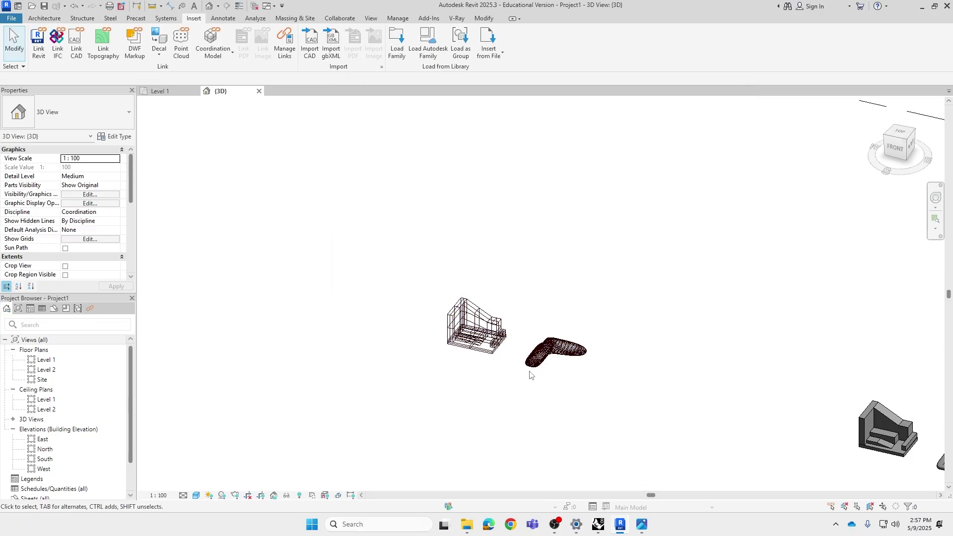
{"action": "scroll", "coordinate": [526, 370], "scroll_direction": "up", "scroll_amount": 5}
{"action": "scroll", "coordinate": [525, 370], "scroll_direction": "down", "scroll_amount": 5}
{"action": "key", "text": "Escape"}
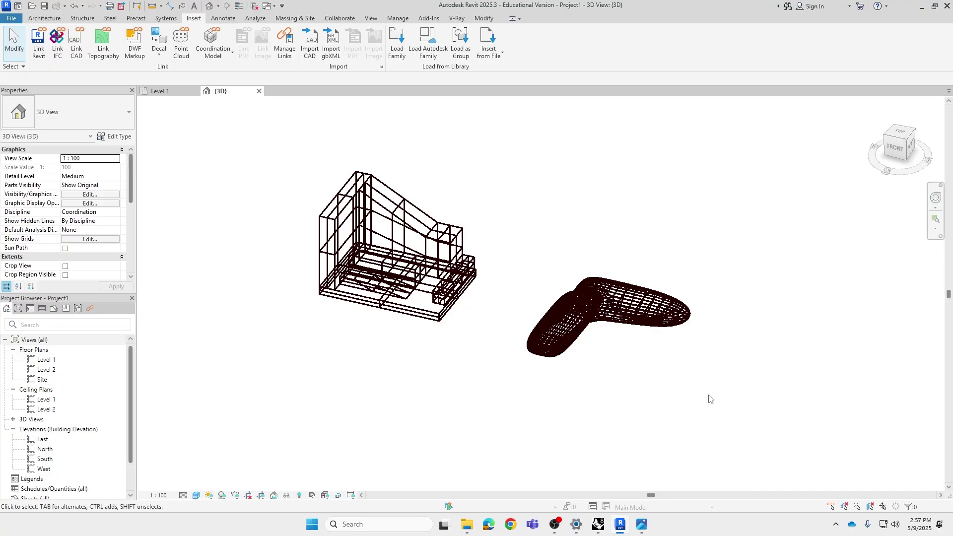
{"action": "mouse_move", "coordinate": [710, 399]}
{"action": "middle_mouse_down", "text": "shift"}
{"action": "mouse_move", "coordinate": [672, 392]}
{"action": "mouse_move", "coordinate": [665, 317]}
{"action": "mouse_move", "coordinate": [670, 225]}
{"action": "mouse_move", "coordinate": [706, 189]}
{"action": "mouse_move", "coordinate": [780, 278]}
{"action": "mouse_move", "coordinate": [690, 386]}
{"action": "mouse_move", "coordinate": [520, 409]}
{"action": "mouse_move", "coordinate": [643, 411]}
{"action": "mouse_move", "coordinate": [721, 373]}
{"action": "mouse_move", "coordinate": [719, 344]}
{"action": "mouse_move", "coordinate": [717, 397]}
{"action": "middle_mouse_up", "text": "shift"}
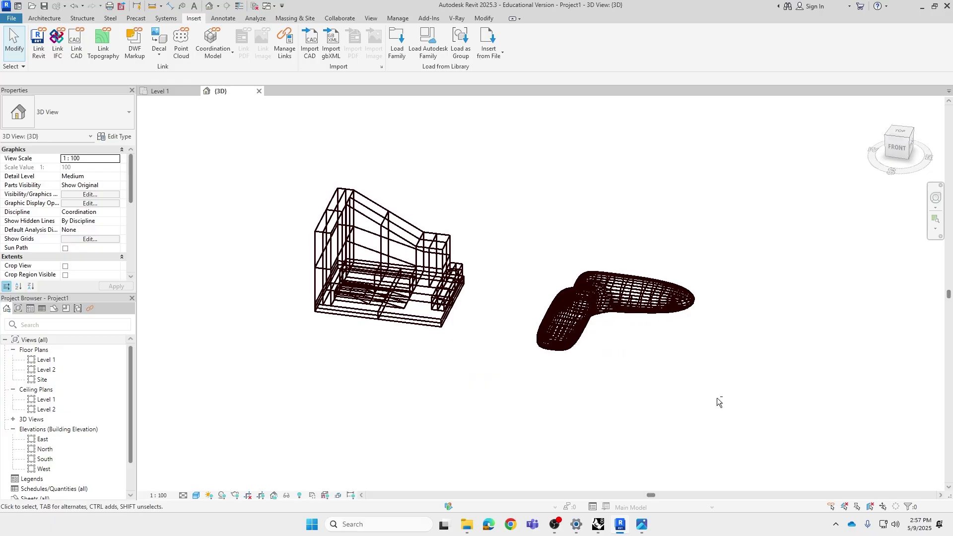